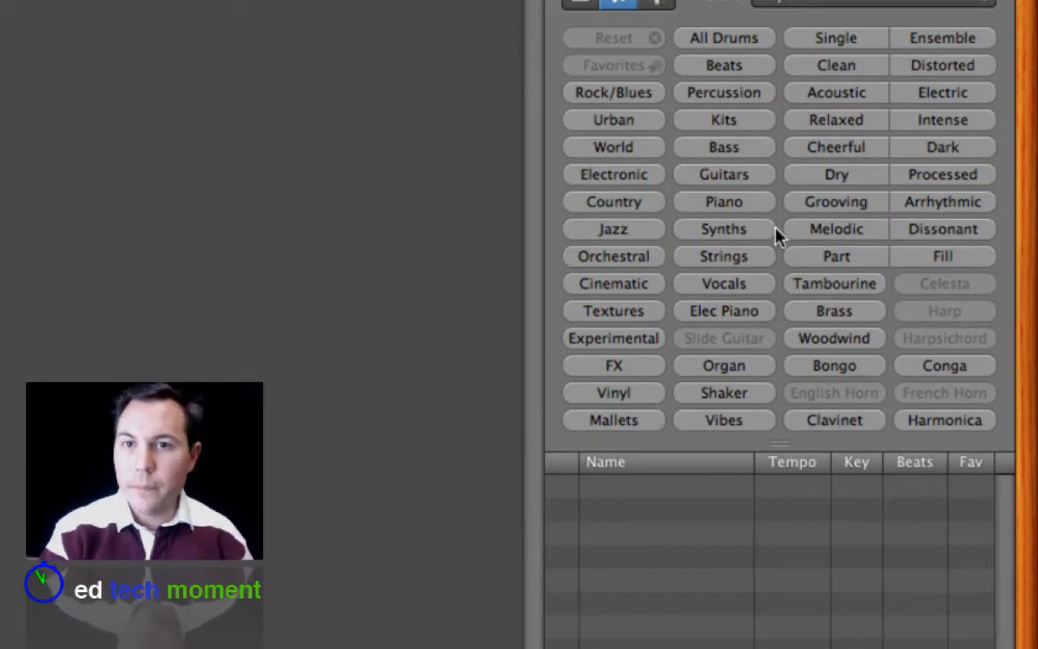
Step: Filter the loop browser to All Drums and Acoustic, and preview a 108-tempo Acoustic Drum Kit loop
click(761, 45)
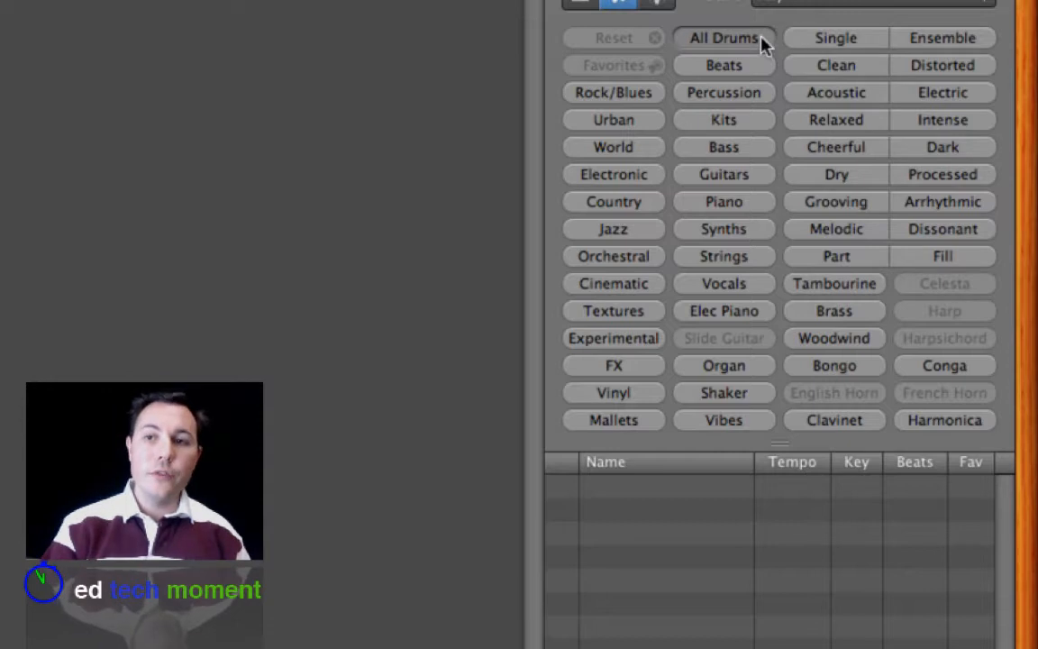
click(870, 98)
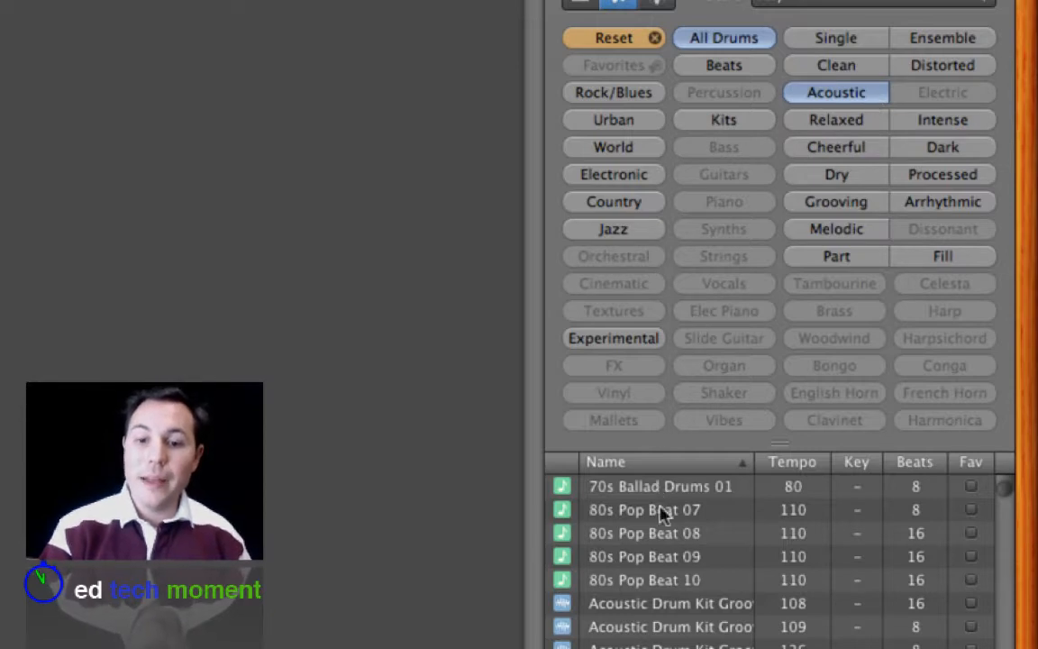
click(651, 604)
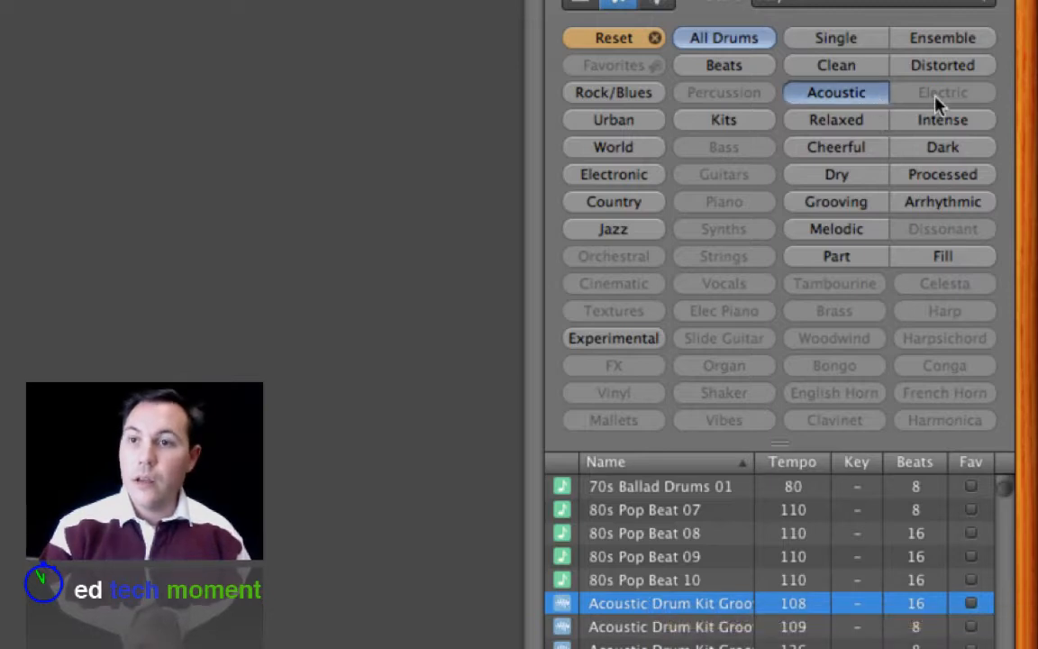
Step: Switch the drum loop filter to Electric and preview Club Dance Beat 007
click(938, 97)
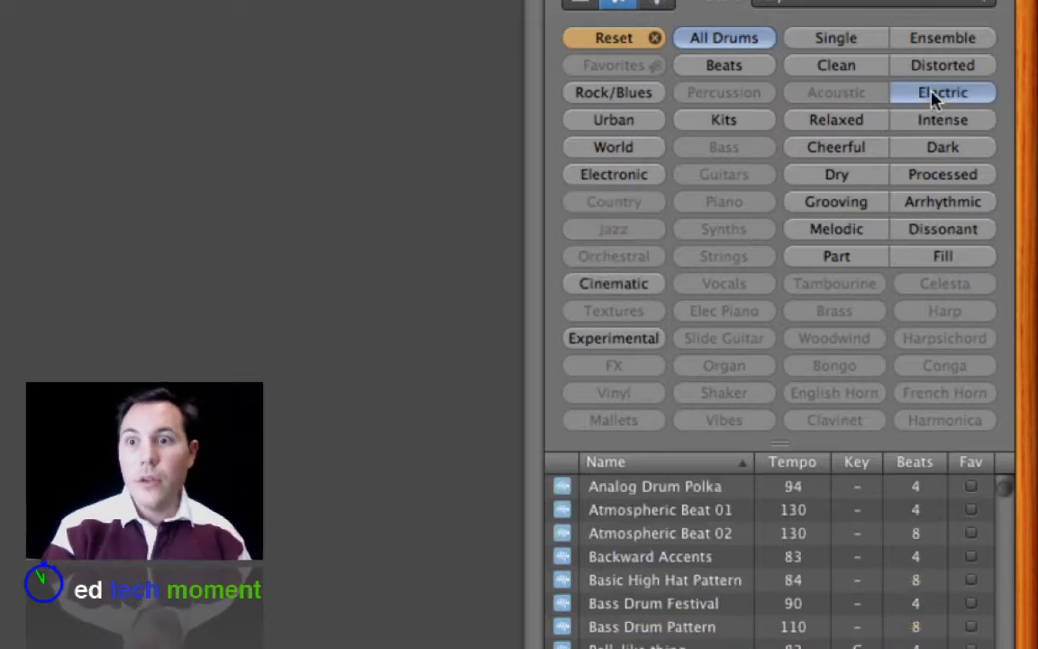
scroll(684, 518, down, 10)
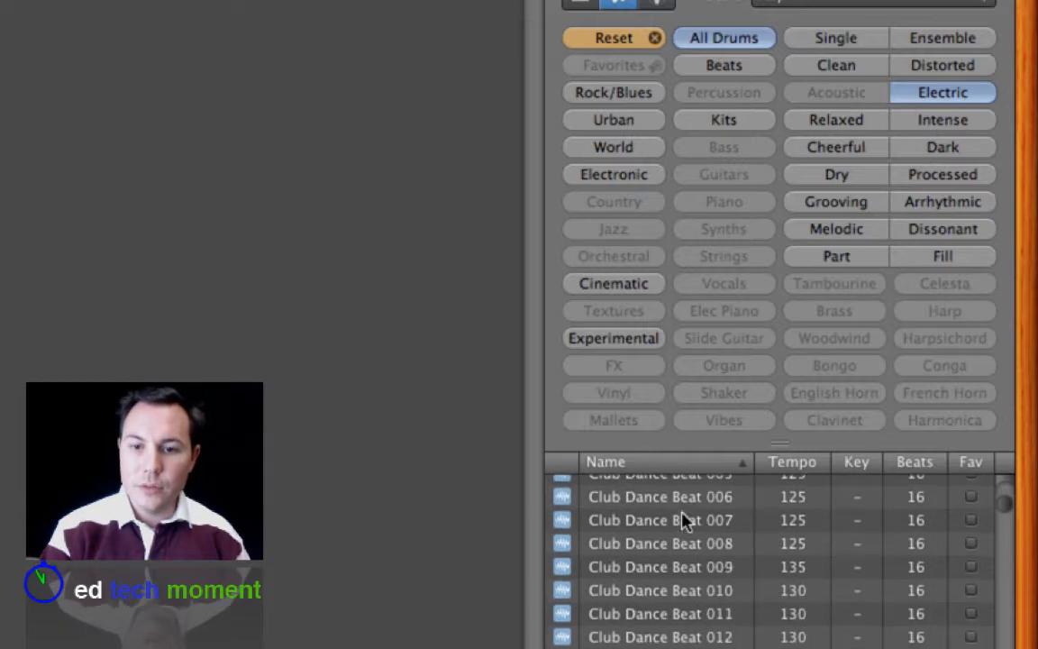
click(685, 520)
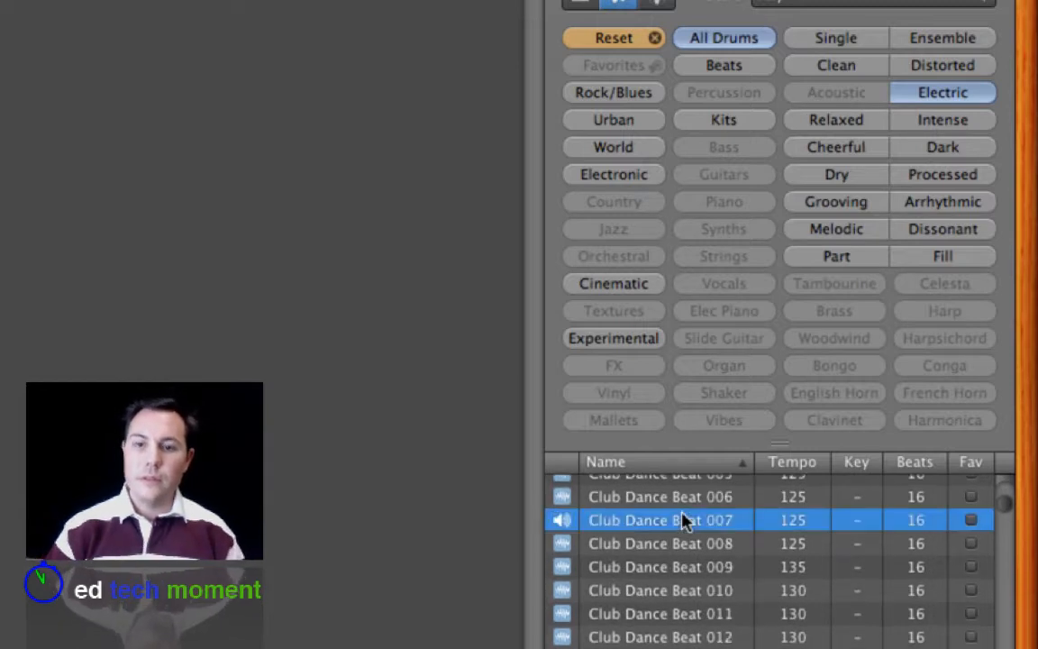
click(681, 524)
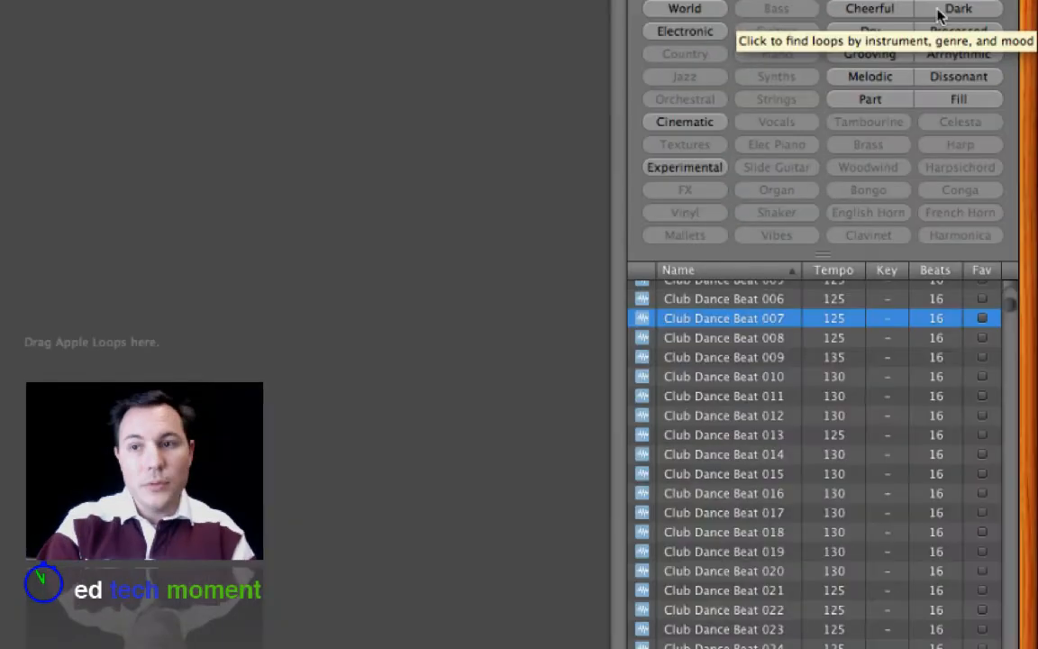
Step: Narrow the drum loops with the Dark filter and preview Synthetic Designer Beat loops at tempos 100 and 128
click(827, 56)
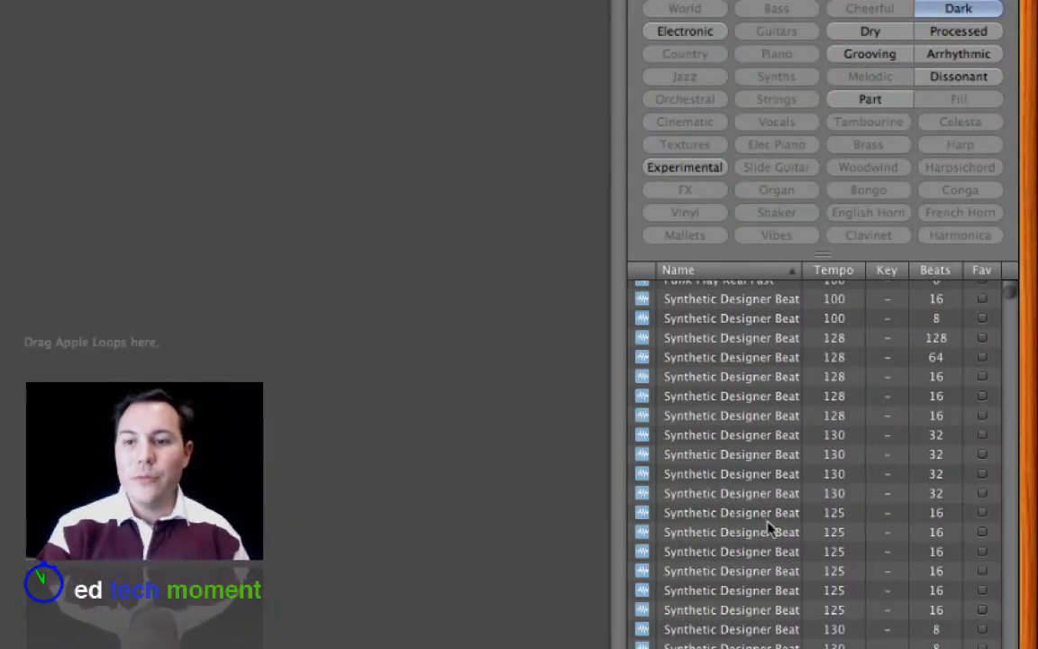
scroll(753, 532, up, 5)
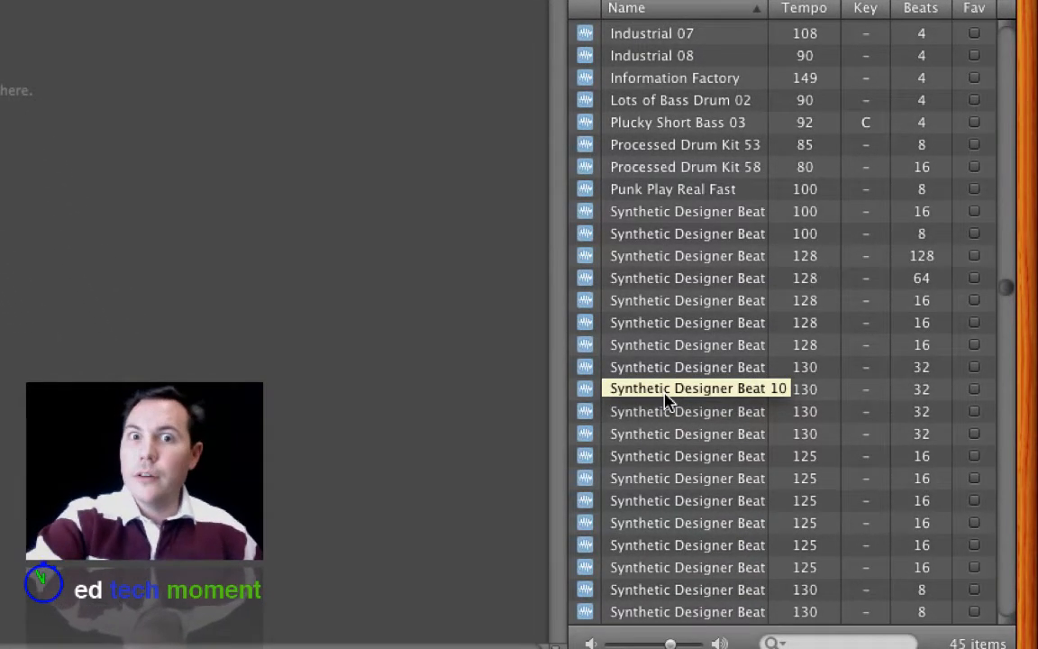
scroll(667, 401, up, 1)
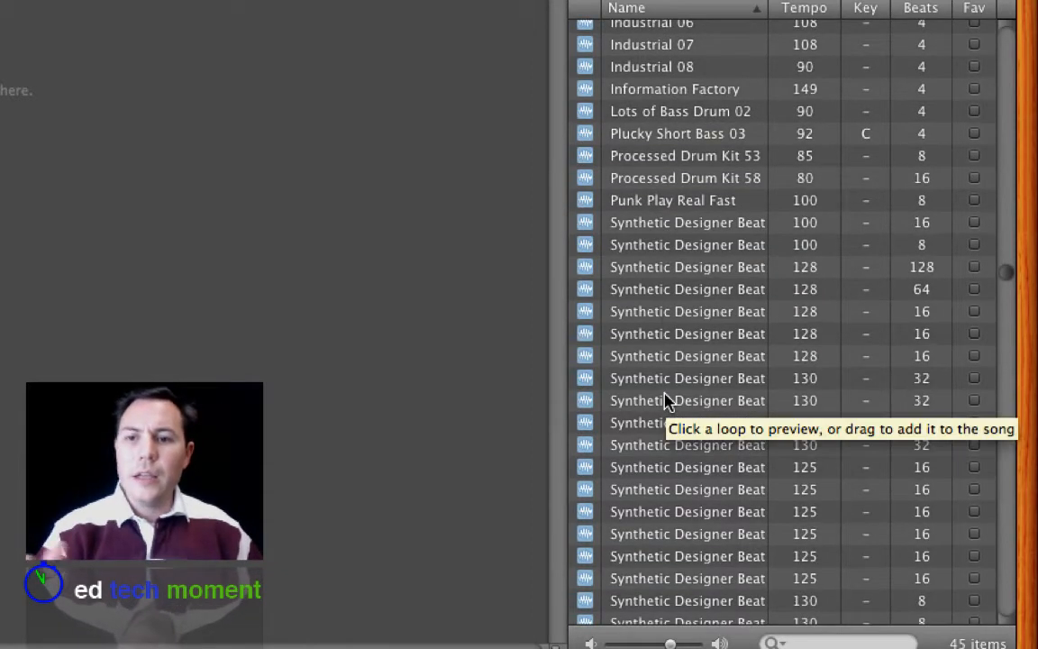
scroll(667, 401, up, 5)
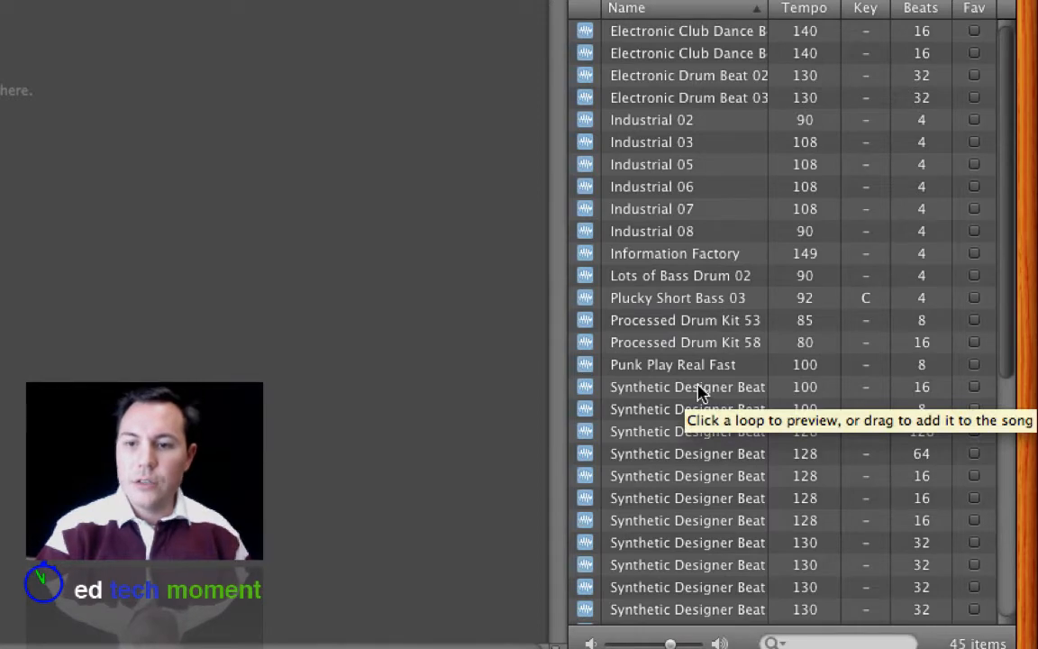
click(701, 387)
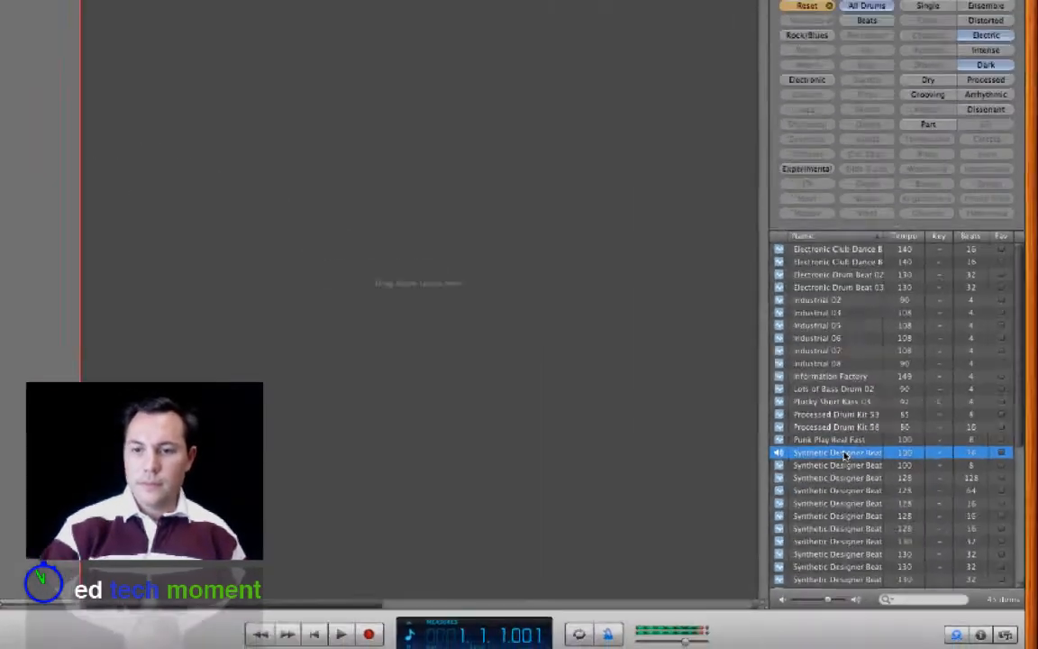
click(849, 502)
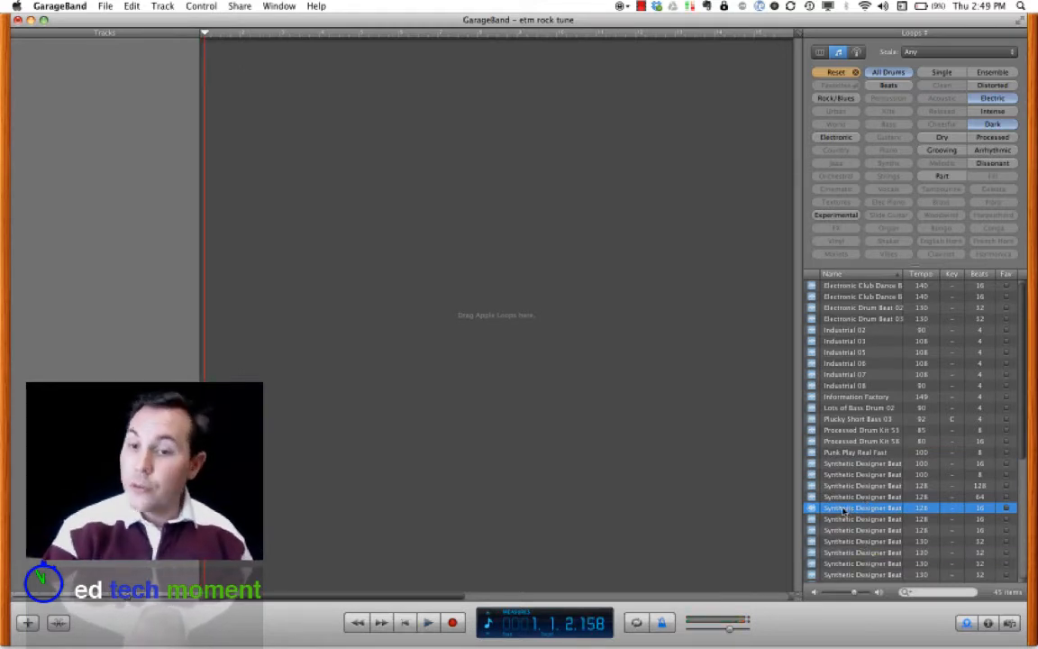
Step: Place Synthetic Designer Beat 06 at the start of the timeline and loop it out to measure 9
drag(330, 232, 299, 206)
drag(205, 75, 202, 78)
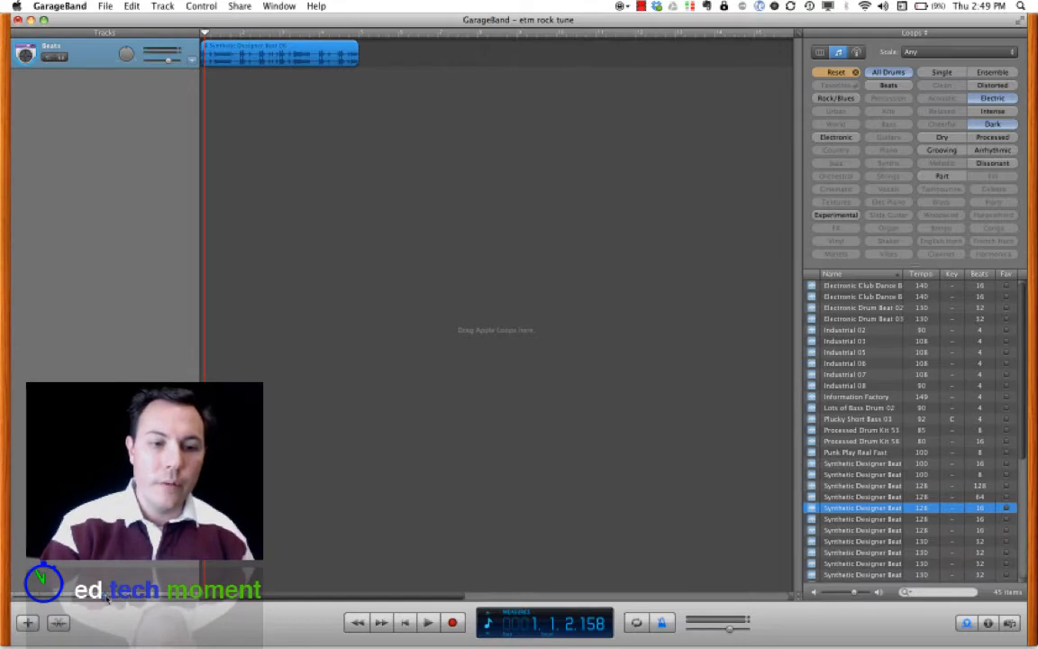
mouse_move(106, 598)
mouse_down()
mouse_move(97, 598)
mouse_move(107, 599)
mouse_up()
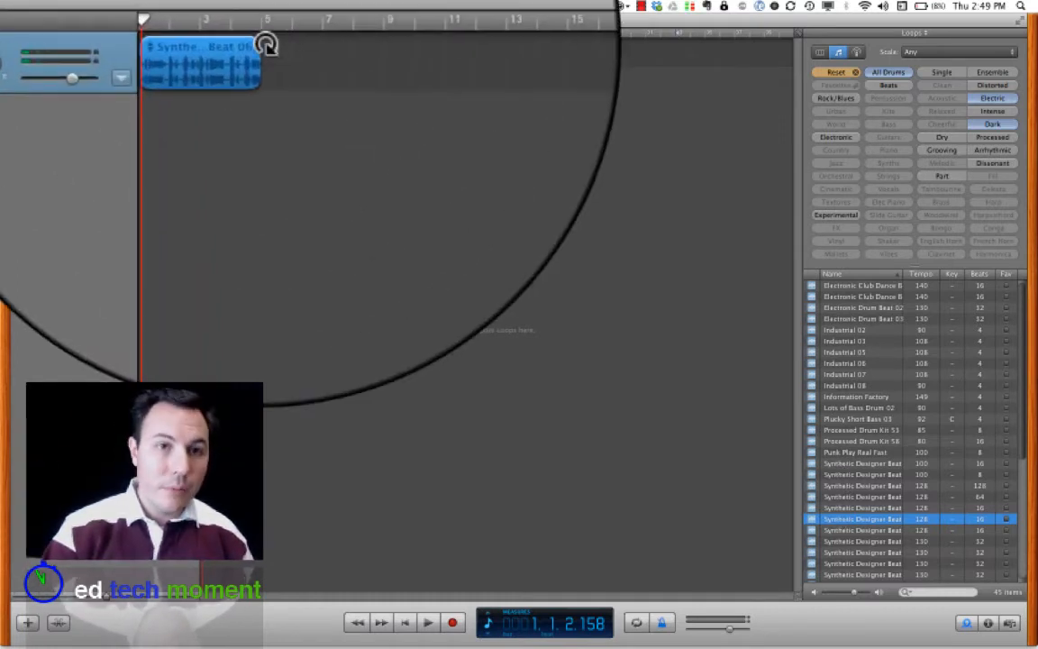
drag(266, 43, 347, 42)
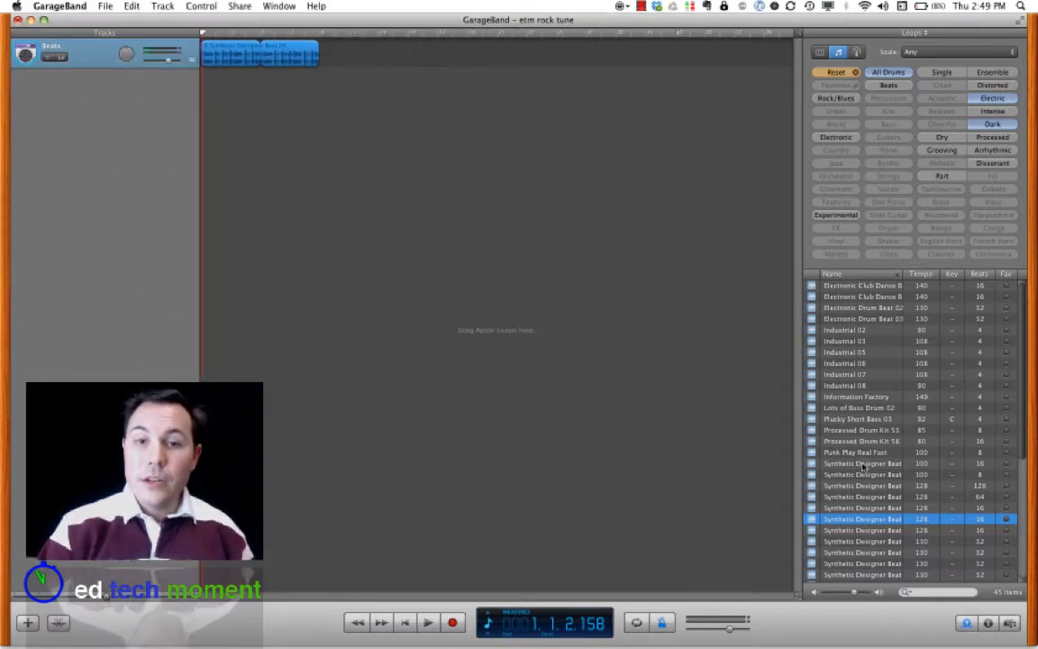
Step: Show the arrangement track and add an arrangement region above the first beat
click(201, 7)
mouse_move(163, 6)
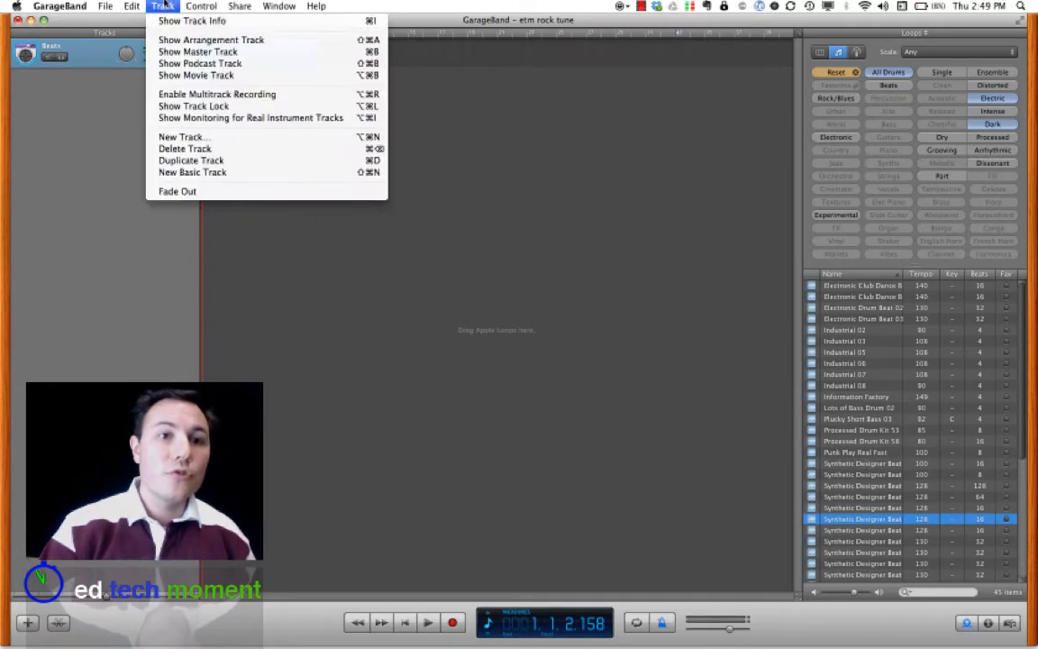
click(210, 41)
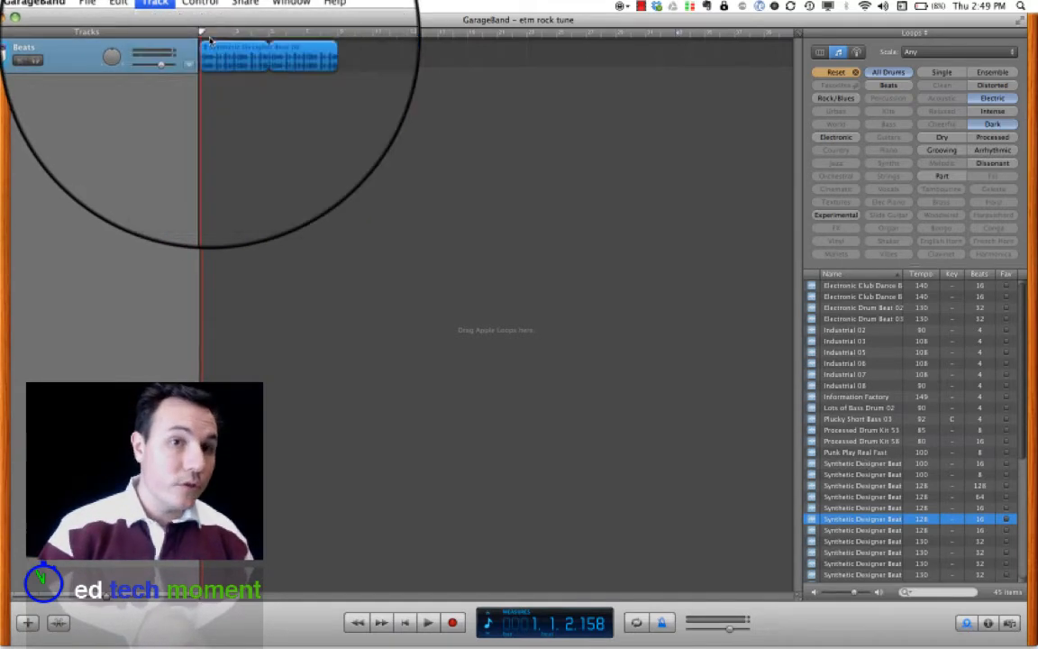
click(194, 44)
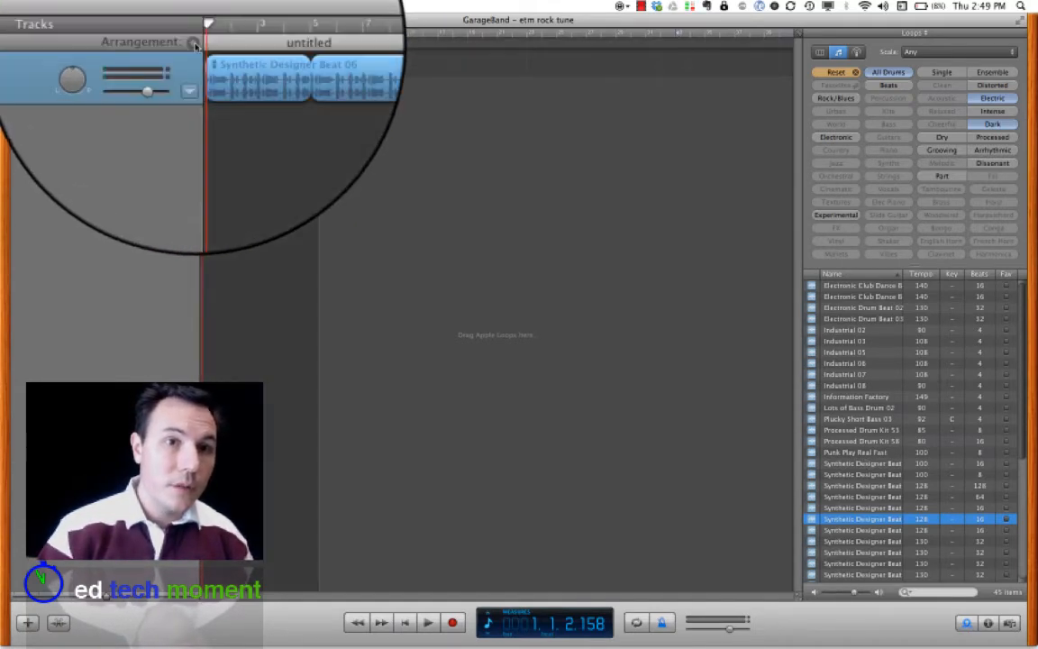
Step: Rename the untitled arrangement region above Synthetic Designer Beat 06 as A
double_click(259, 43)
text(A)
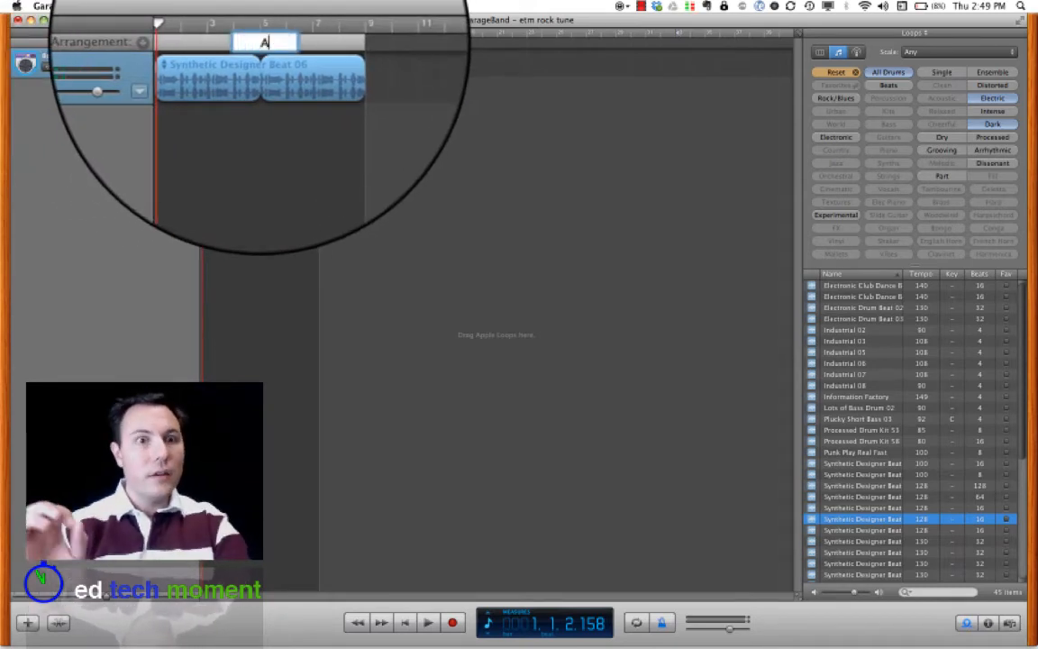
key(Return)
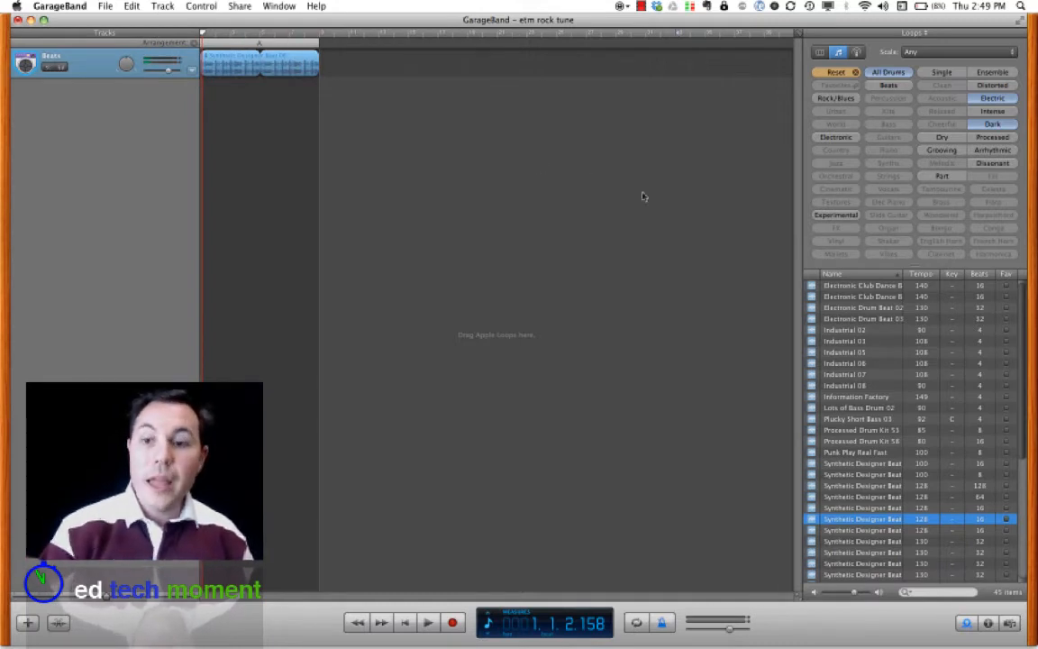
Step: Add Synthetic Designer Beat 01 from measure 9 to 17 on the Beats track and cover it with an arrangement region named B
drag(824, 464, 441, 58)
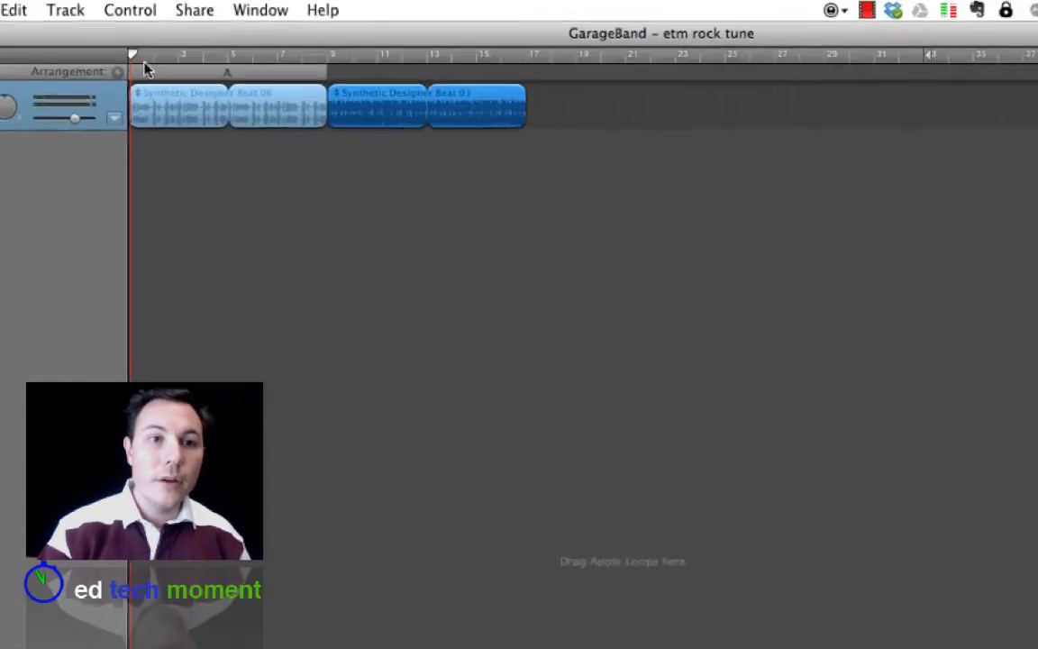
click(117, 71)
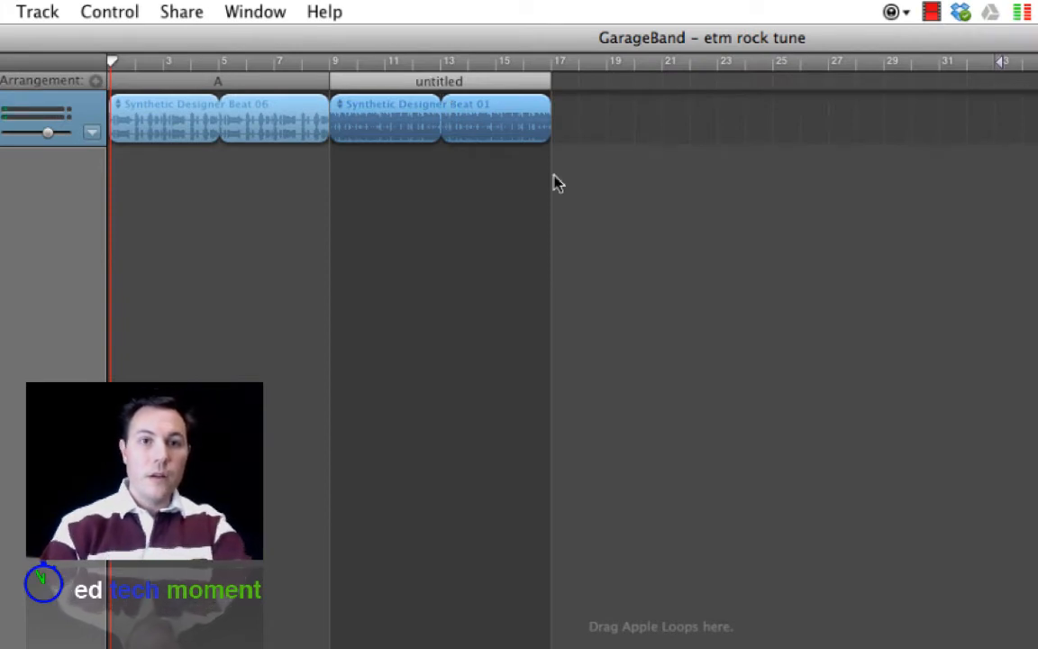
click(438, 81)
text(B)
key(Return)
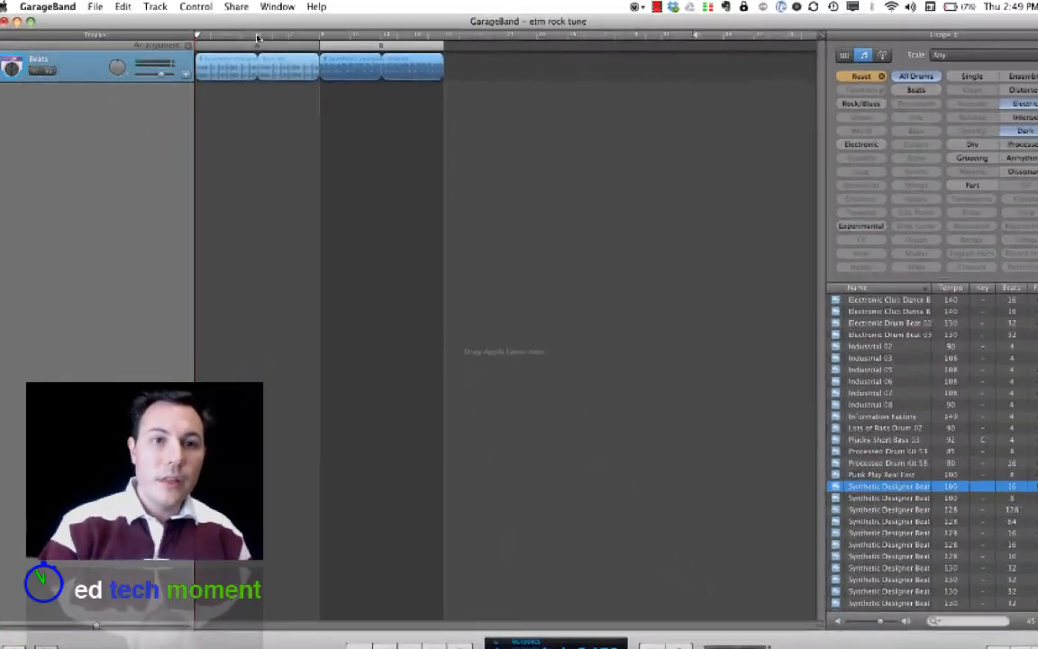
Step: Play back the beat sections, and switch the transport display to Project to open its tempo slider
click(221, 63)
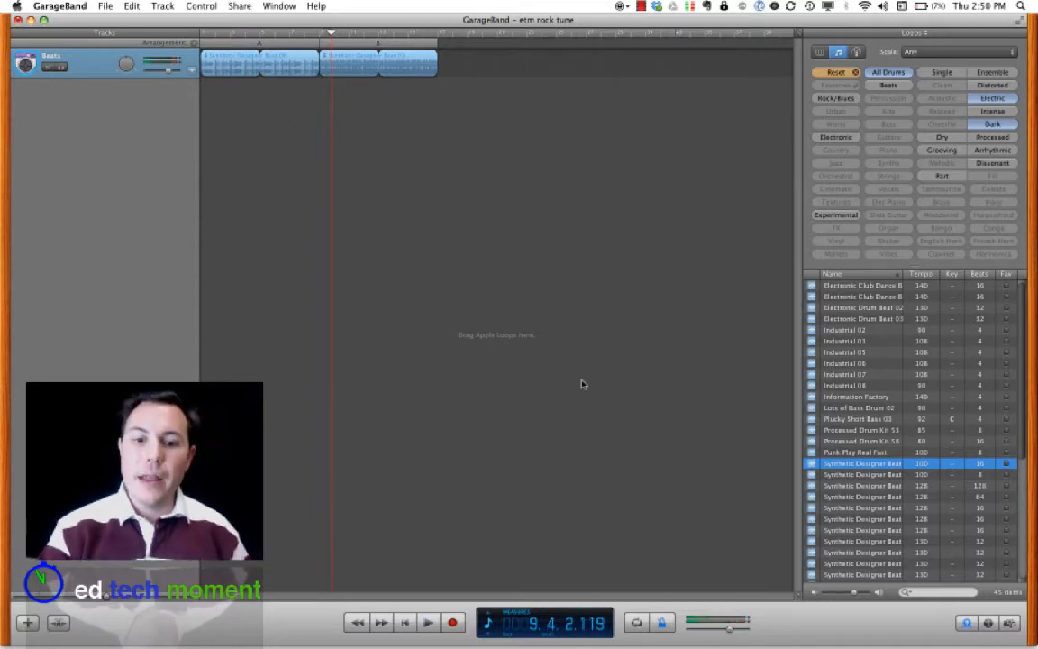
click(487, 622)
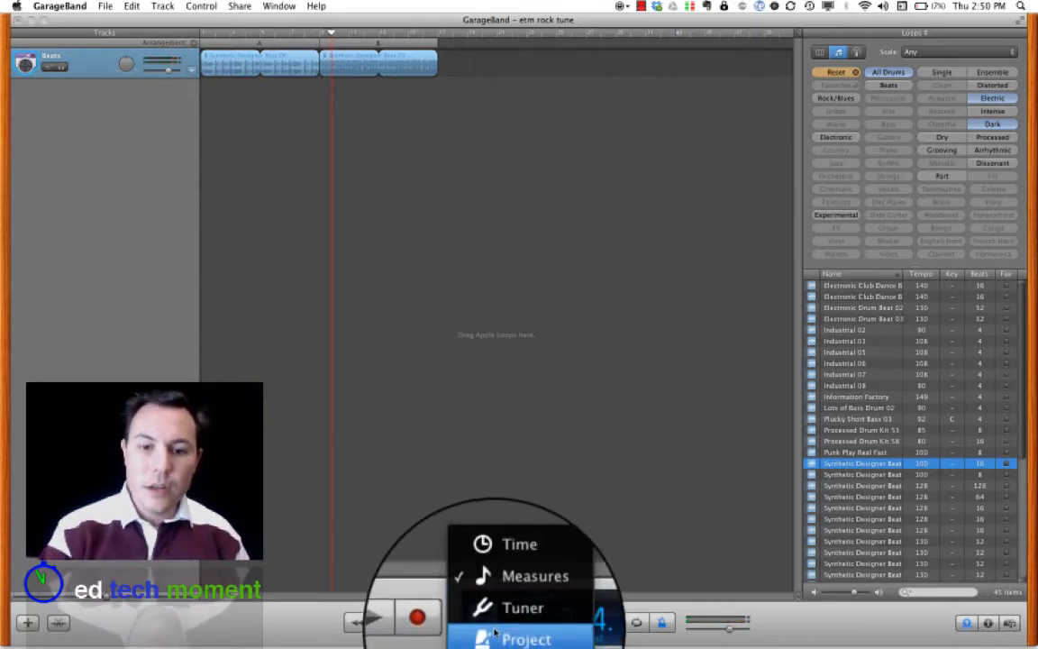
click(496, 631)
mouse_move(577, 622)
mouse_down()
mouse_move(586, 614)
mouse_move(571, 613)
mouse_move(570, 601)
mouse_up()
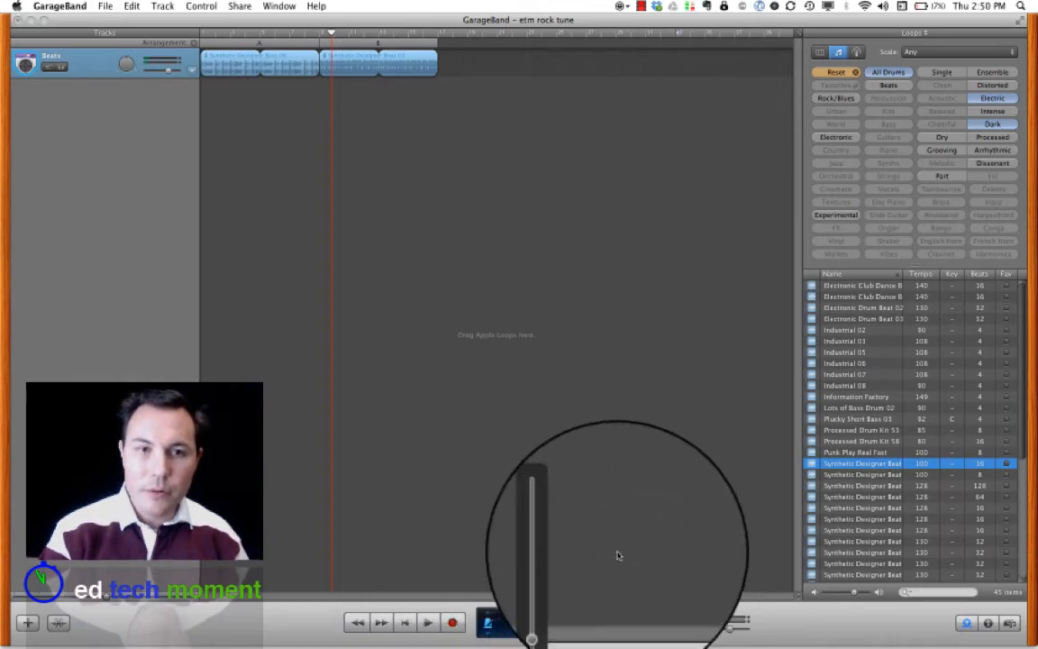
key(space)
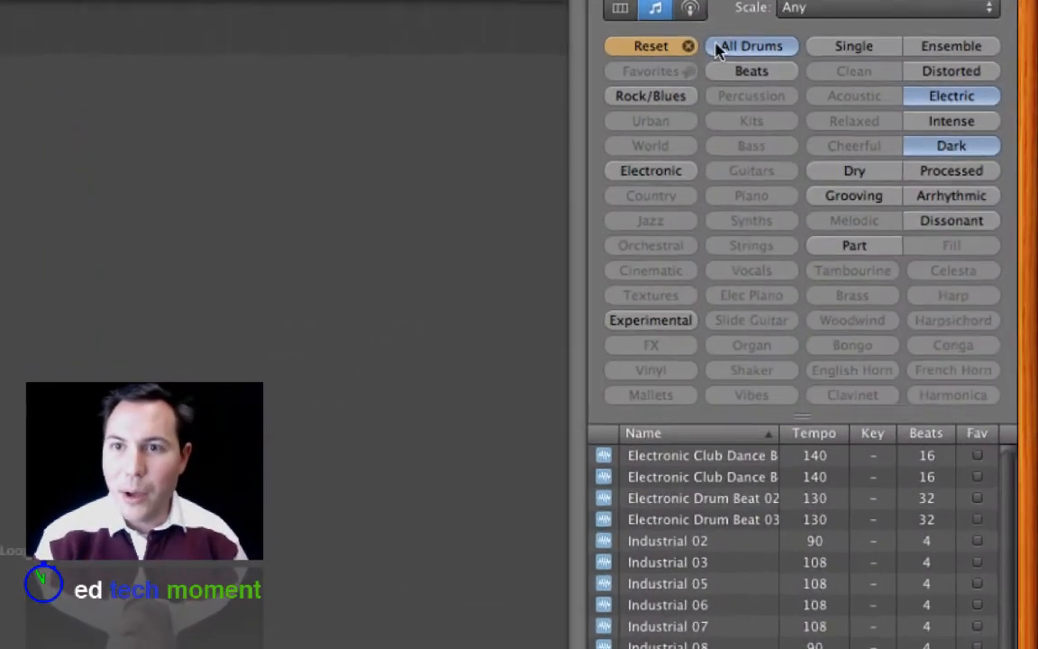
Step: Reset the loop filters and filter the loops by Synths and Intense
click(687, 46)
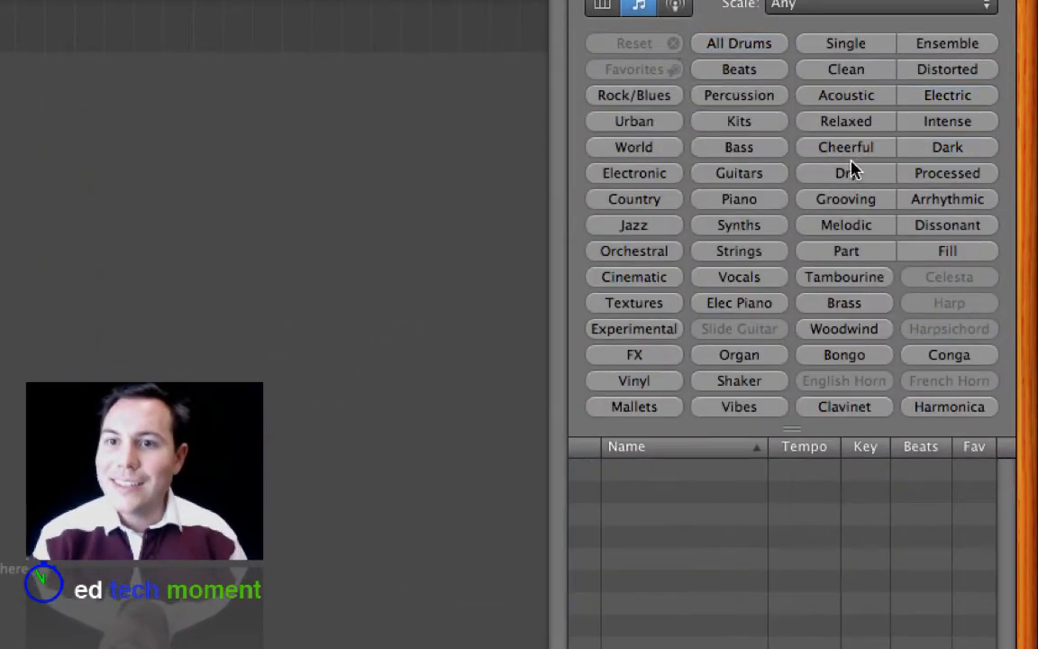
click(767, 229)
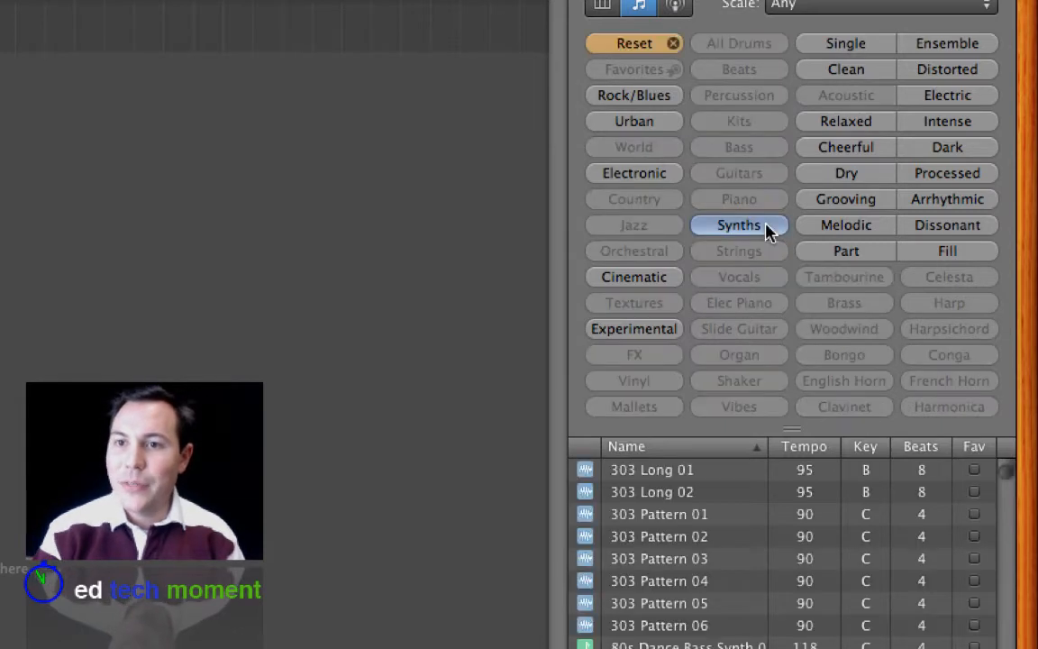
click(957, 128)
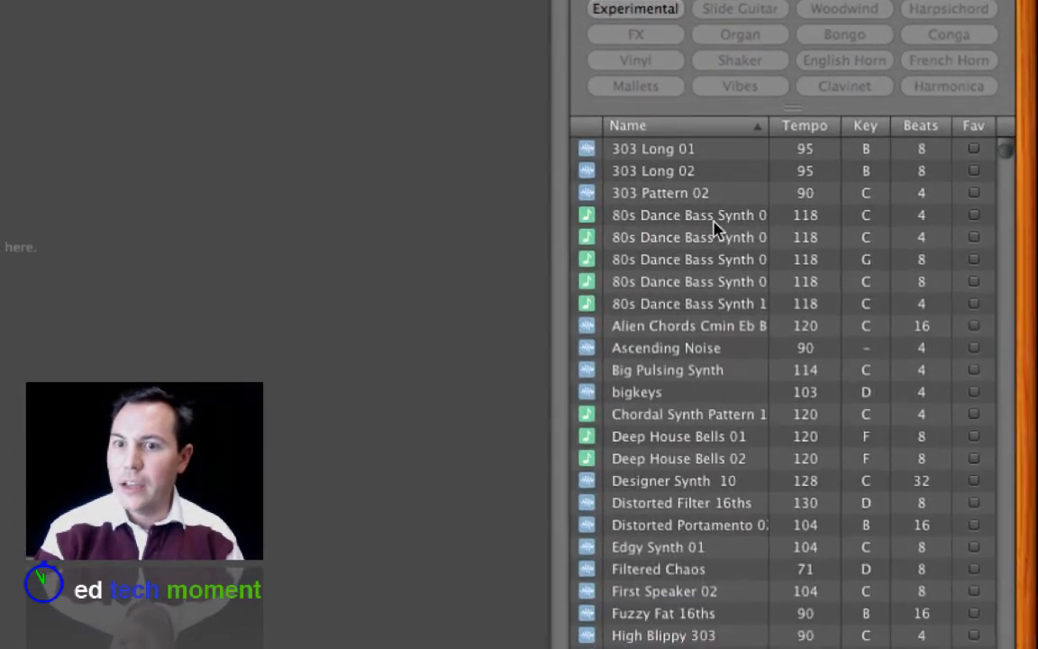
Step: Preview an 80s Dance Bass Synth loop and several Psychedelic Trance Synth loops, including Psychedelic Trance Synth 04
click(711, 101)
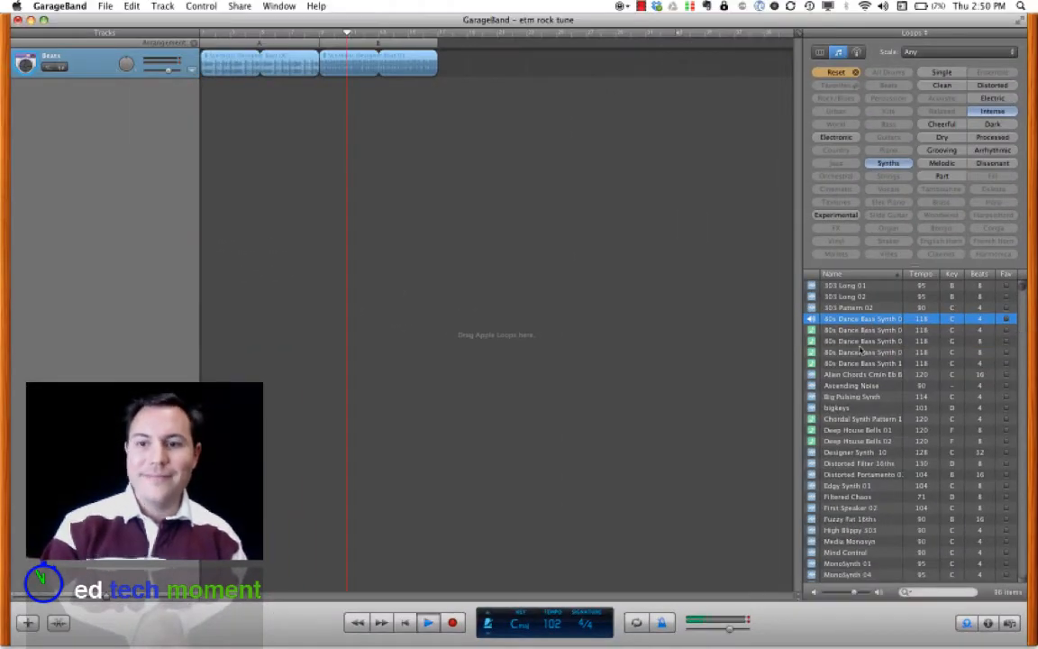
scroll(860, 425, down, 6)
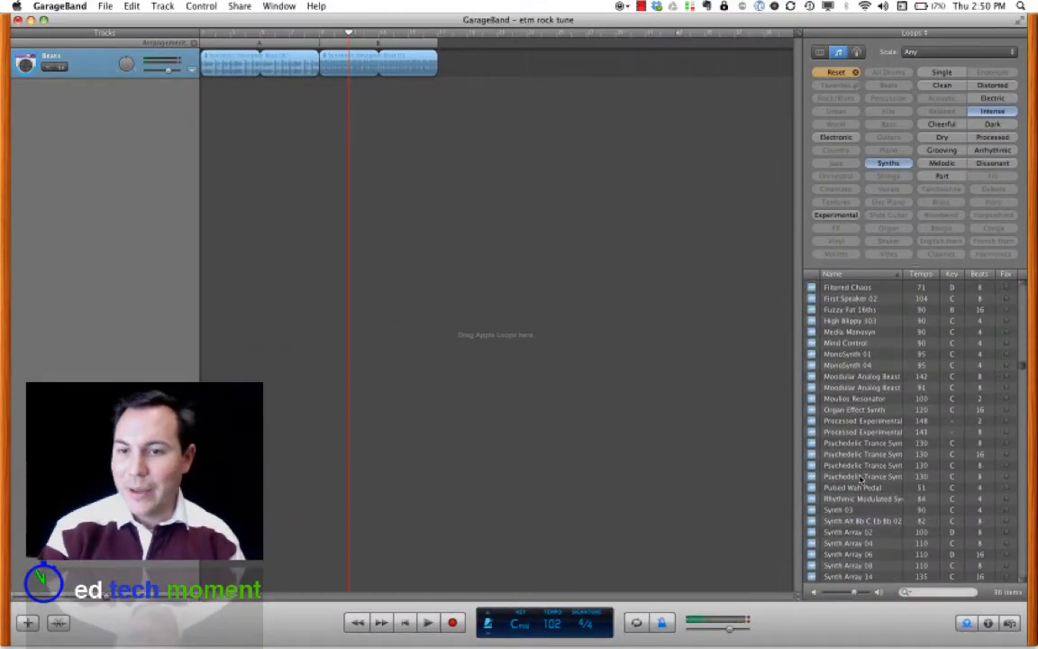
click(877, 454)
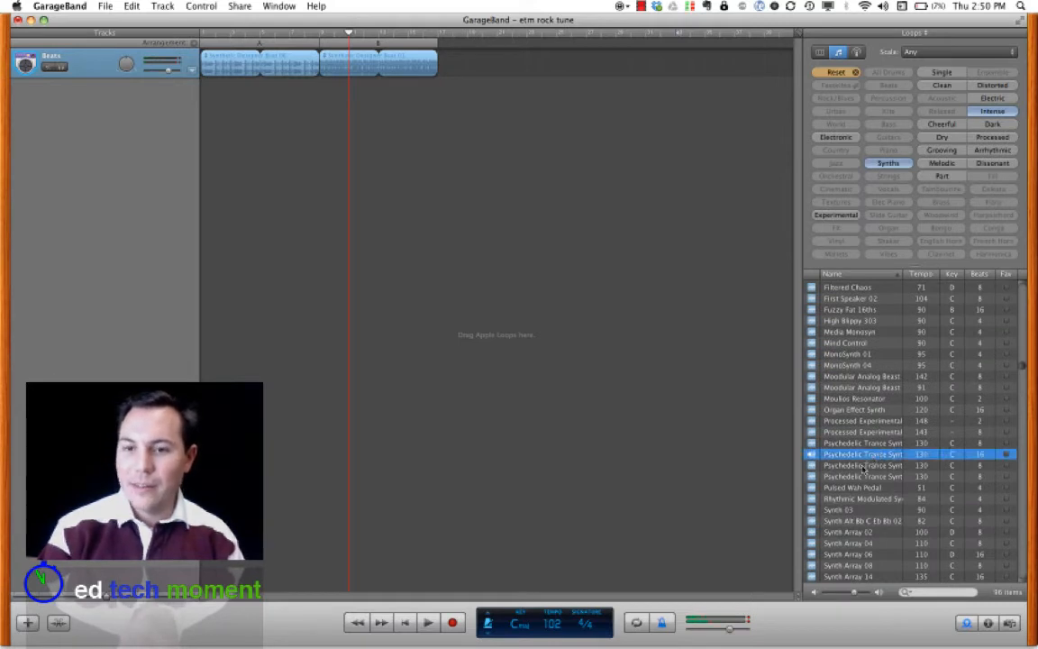
click(861, 466)
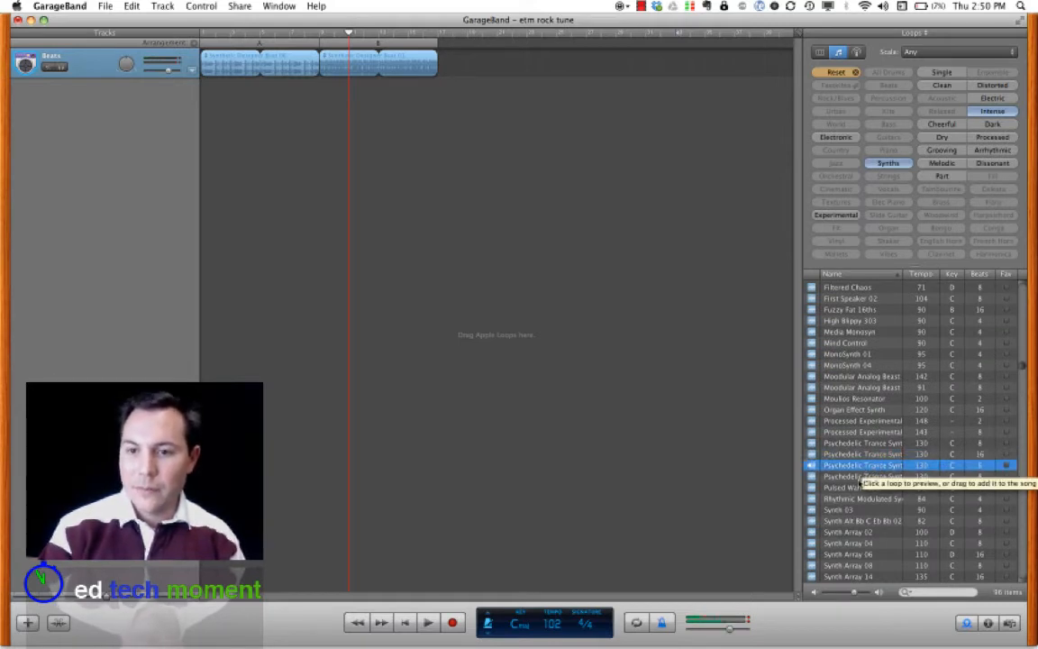
click(859, 477)
key(space)
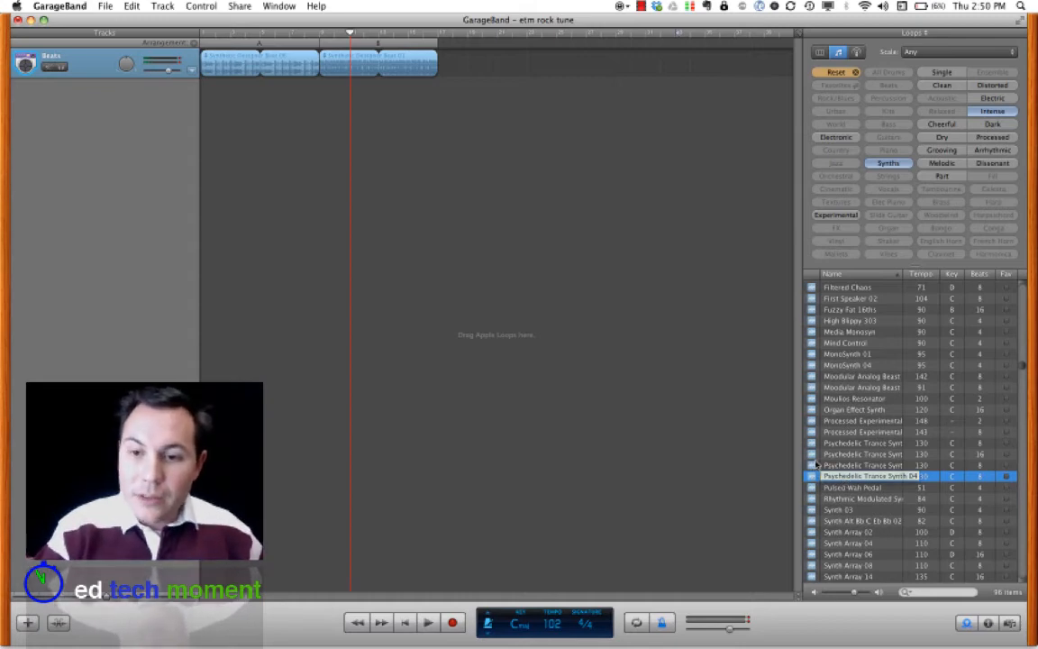
Step: Fill a new Synths track with Psychedelic Trance Synth loops, using Psychedelic Trance Synth 04 under section B, and play the result
drag(843, 478, 263, 106)
drag(812, 446, 320, 85)
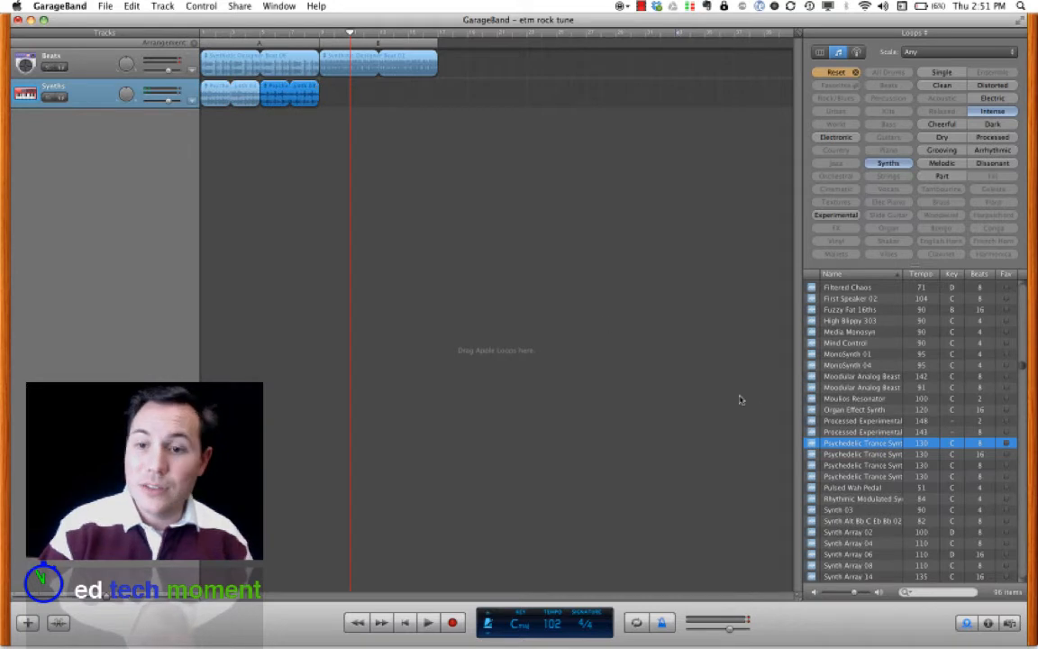
drag(838, 477, 440, 88)
click(425, 159)
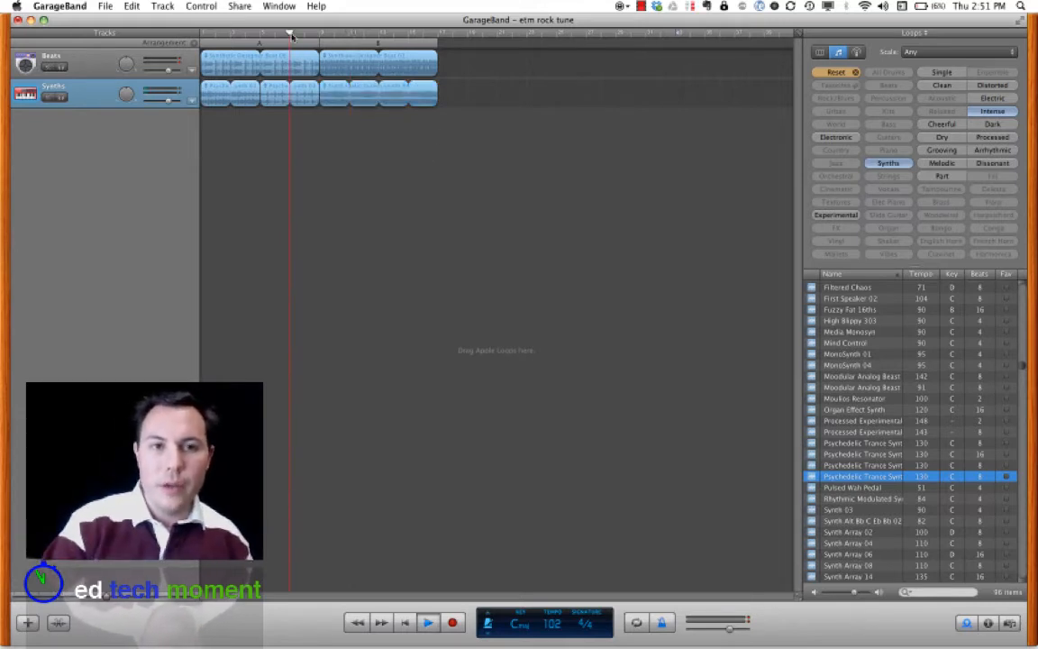
key(space)
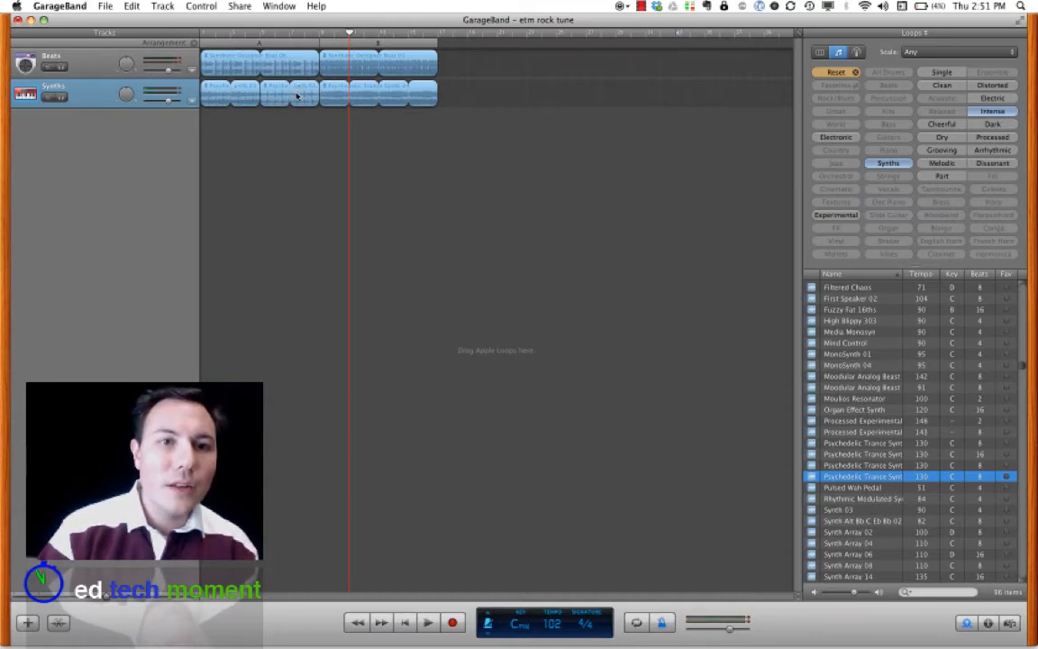
Step: Shorten section A to measures 1 to 5, trimming its beat and keeping only its second synth loop, moved to measure 1
click(249, 93)
key(Delete)
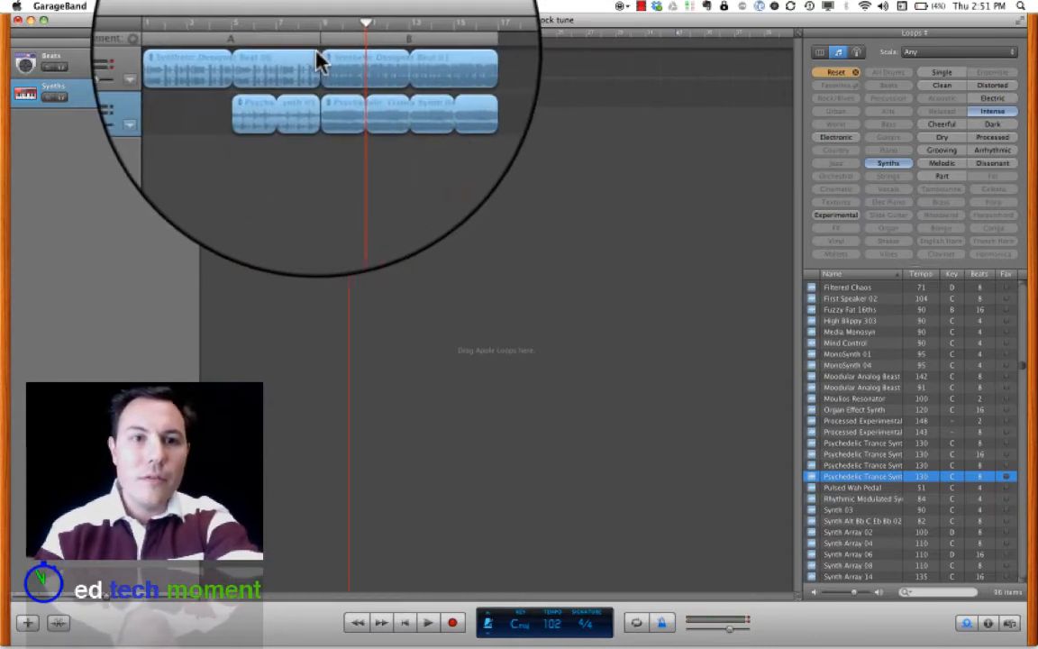
drag(323, 54, 273, 53)
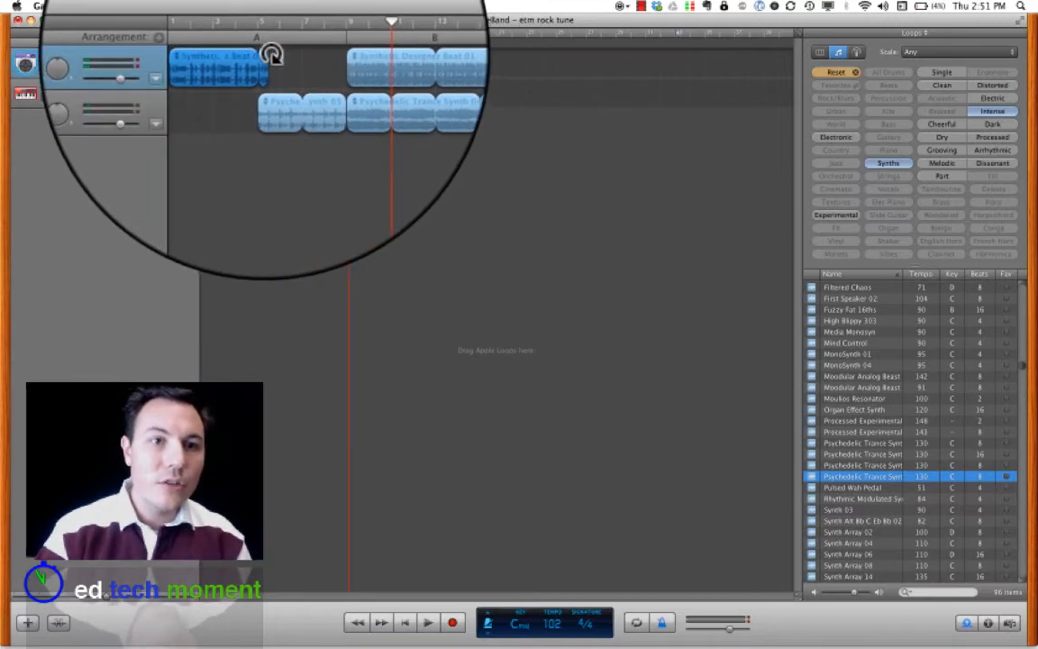
drag(301, 104, 250, 97)
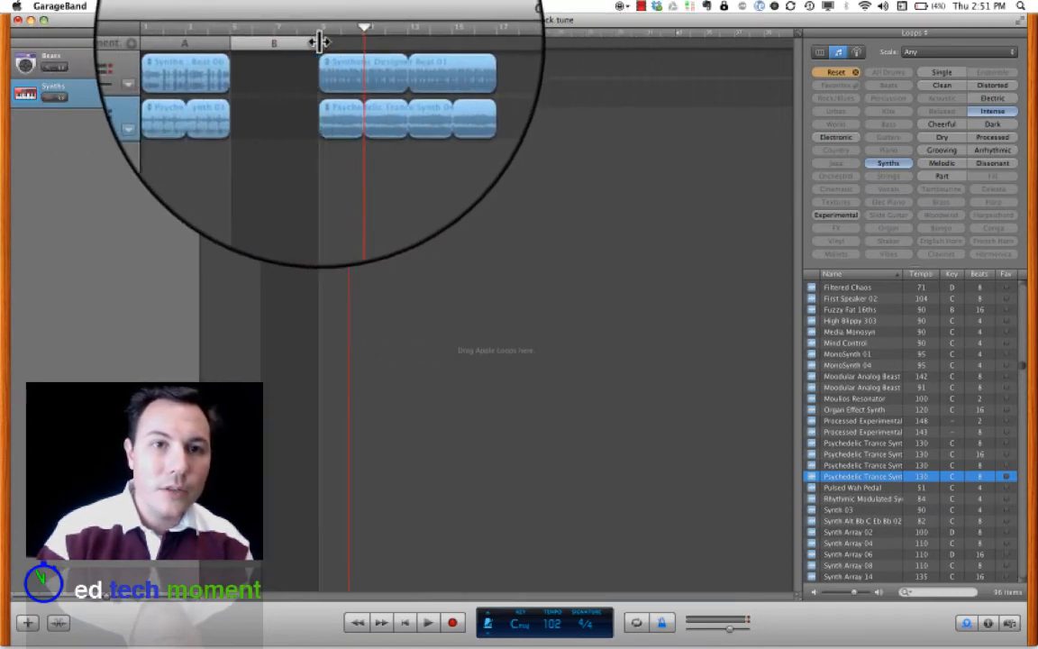
Step: Move Synthetic Designer Beat 01 and Psychedelic Trance Synth 04 to measure 5 and trim both to end at measure 9
click(374, 67)
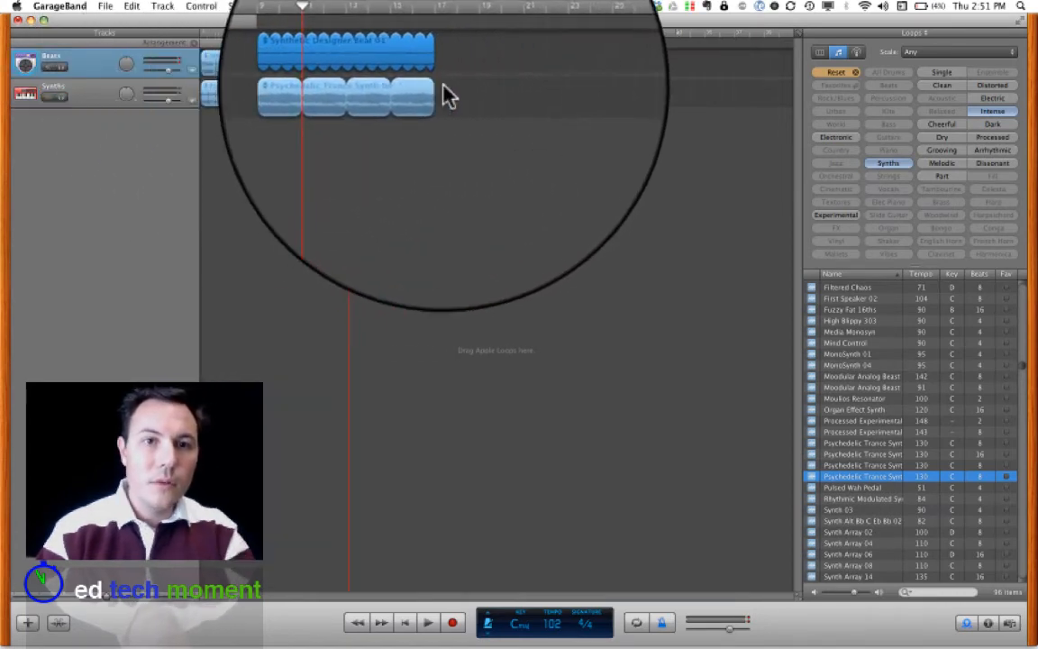
drag(366, 74, 305, 76)
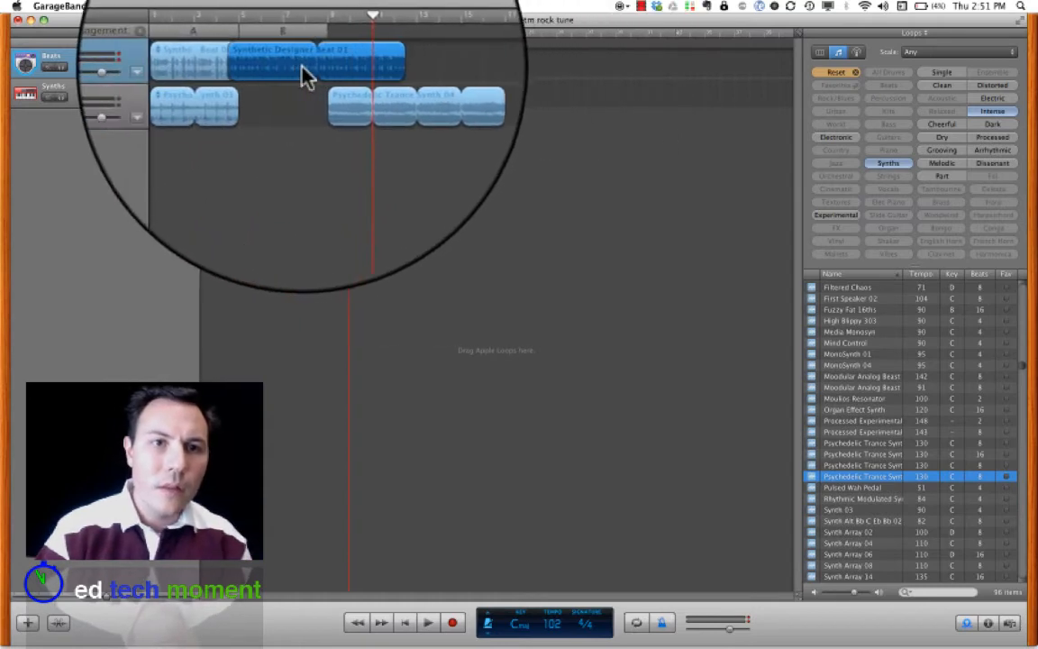
drag(378, 51, 329, 52)
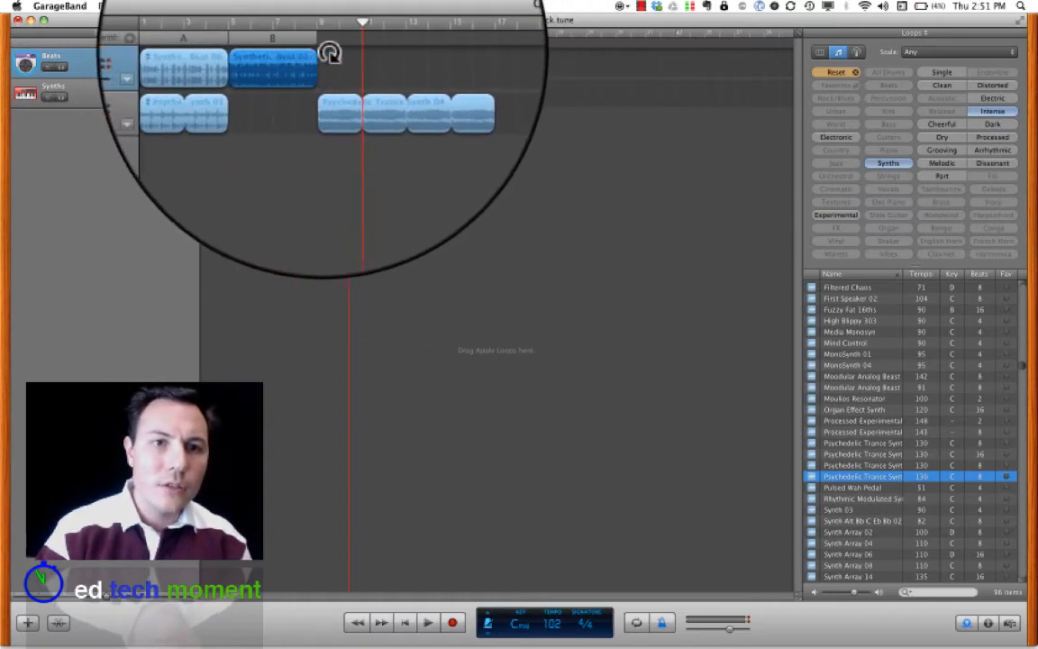
drag(386, 104, 336, 105)
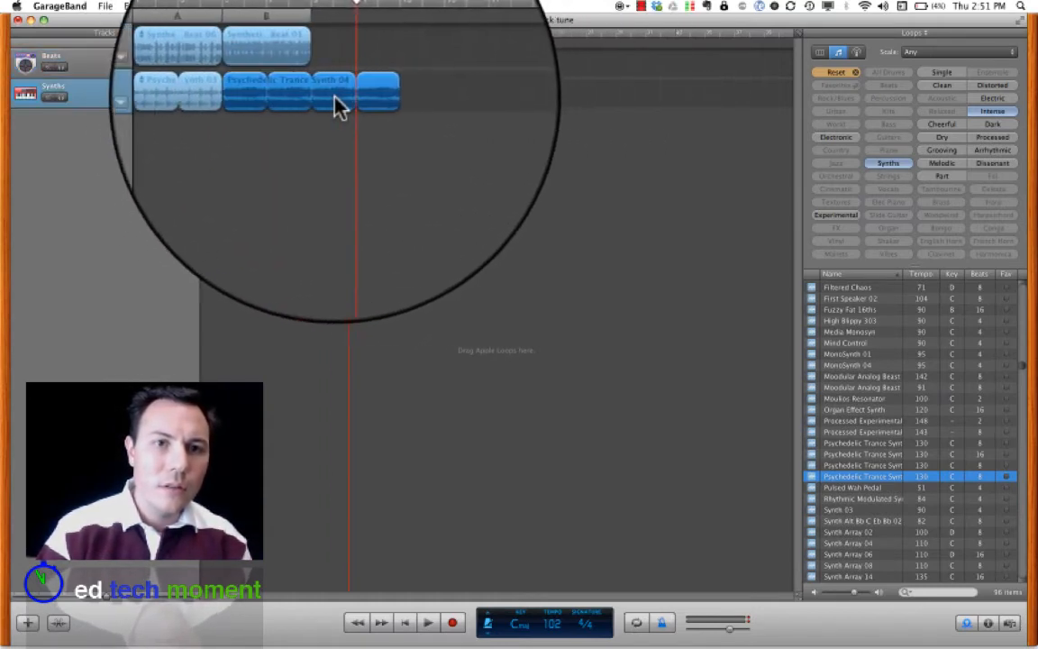
Step: Replace the Synths loop filter with Bass and add Electric alongside Intense
click(889, 163)
click(891, 124)
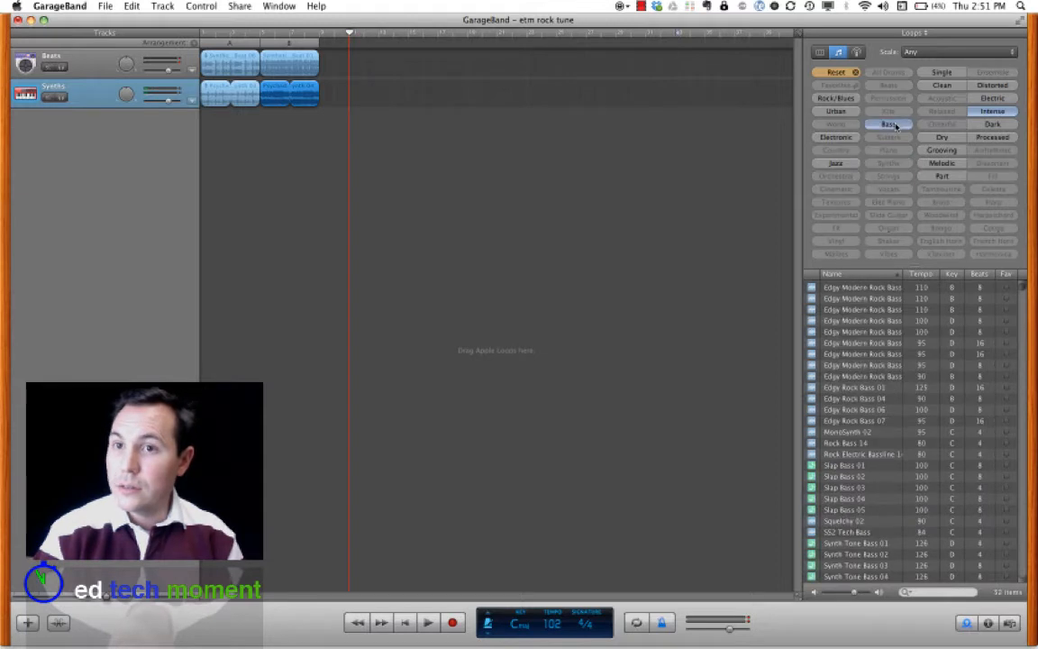
click(992, 97)
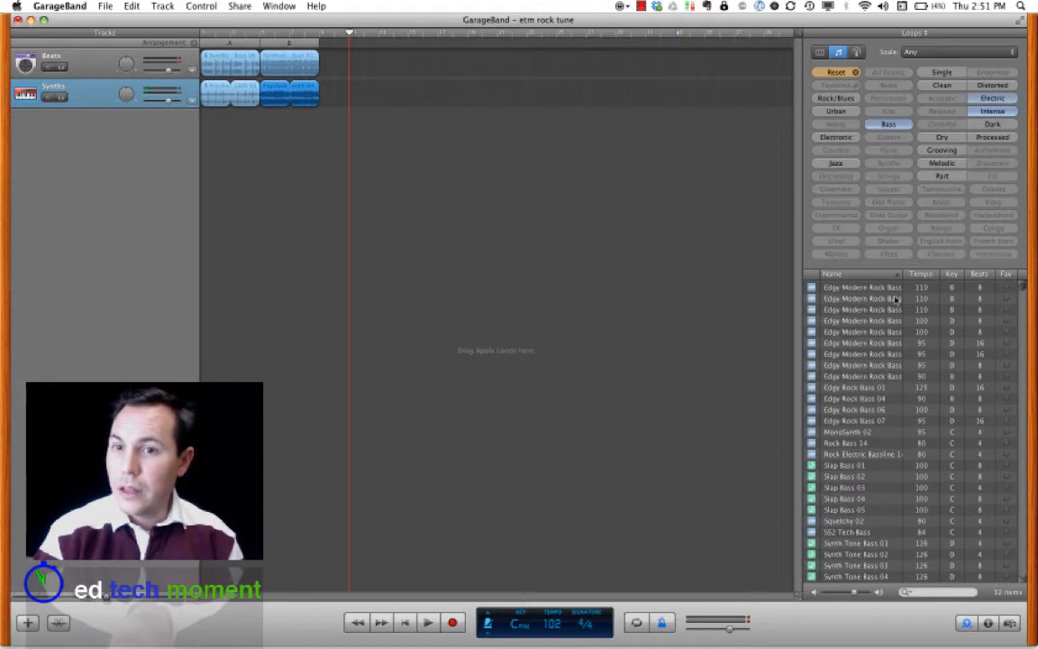
Step: Preview Synth Tone Bass 02 and both Synthetic Designer Bass loops
scroll(878, 434, down, 3)
click(869, 487)
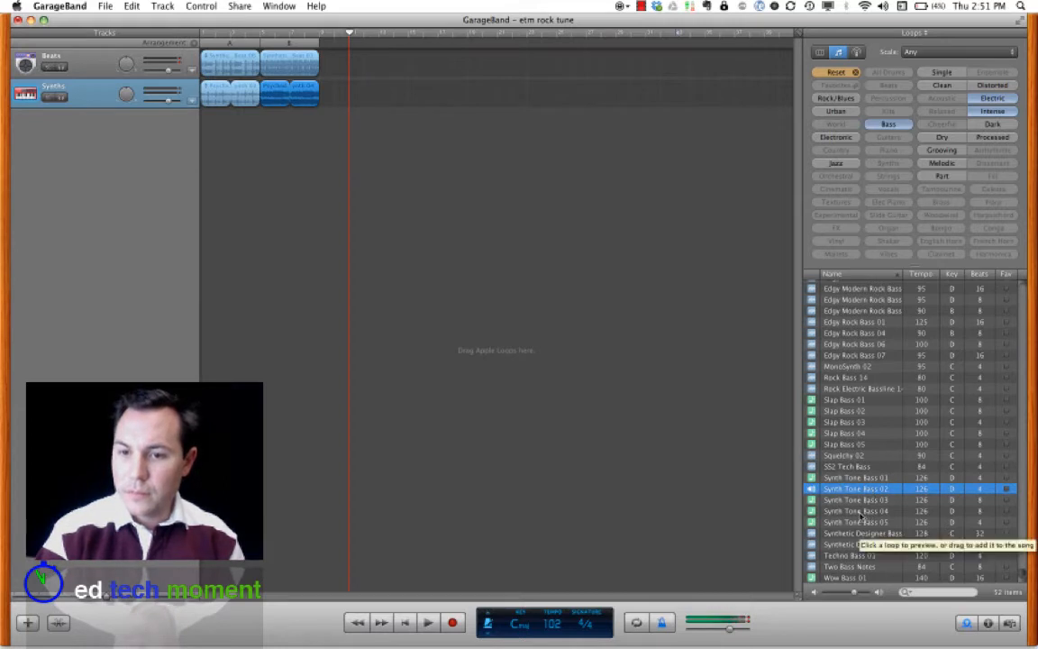
click(852, 534)
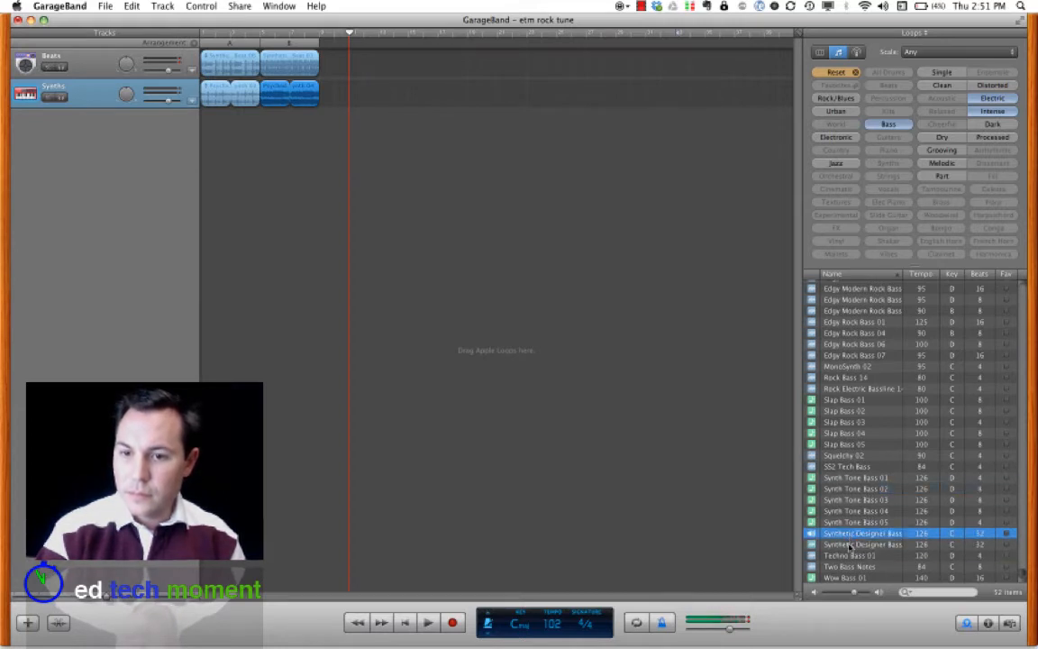
click(850, 546)
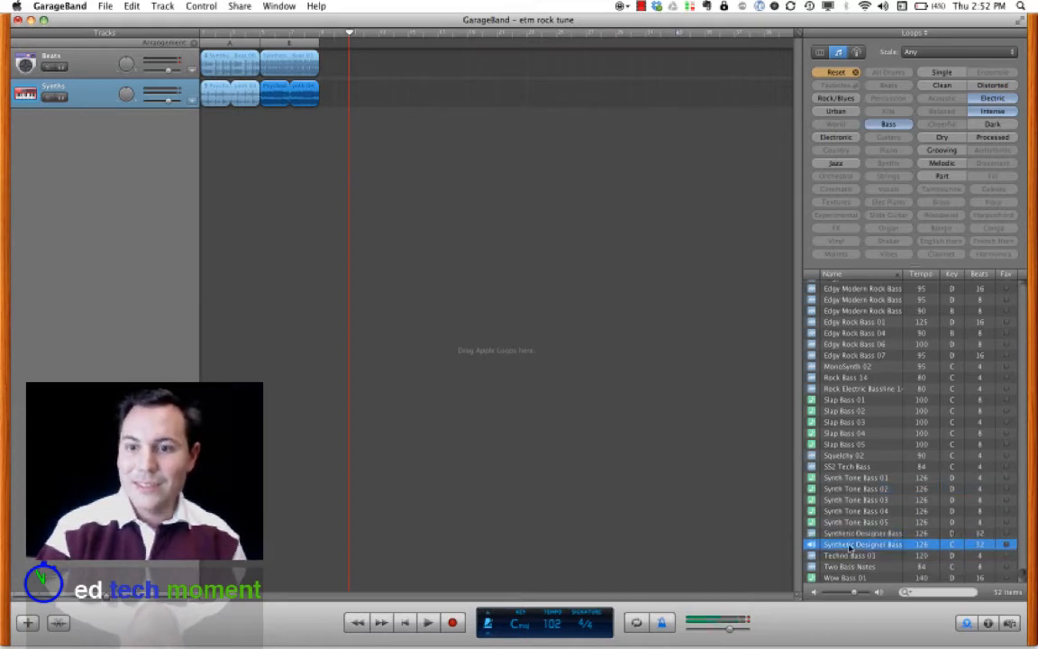
Step: Add the first listed Synthetic Designer Bass loop on a new track at measure 1, split it at measure 5 and delete the second half
drag(852, 533, 195, 134)
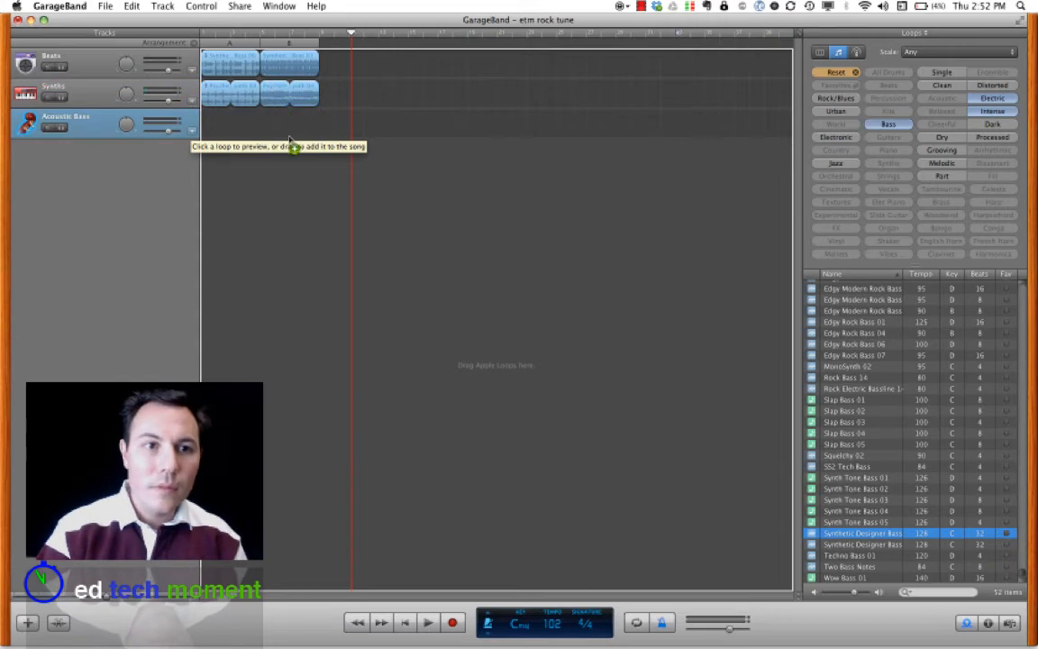
click(261, 34)
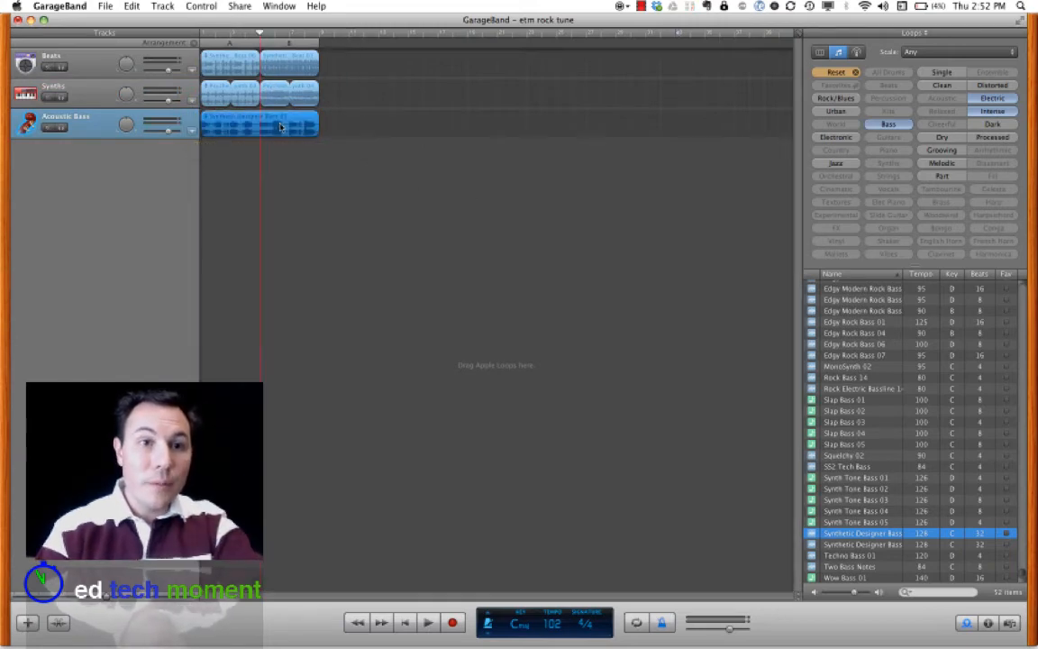
key(super+t)
click(287, 126)
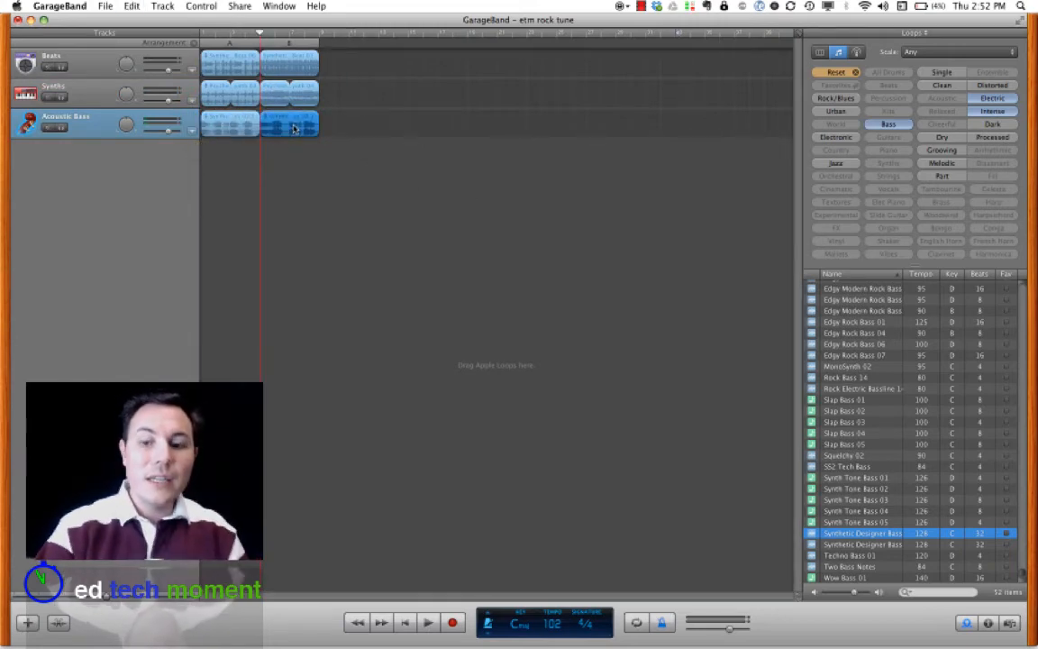
key(Delete)
click(133, 6)
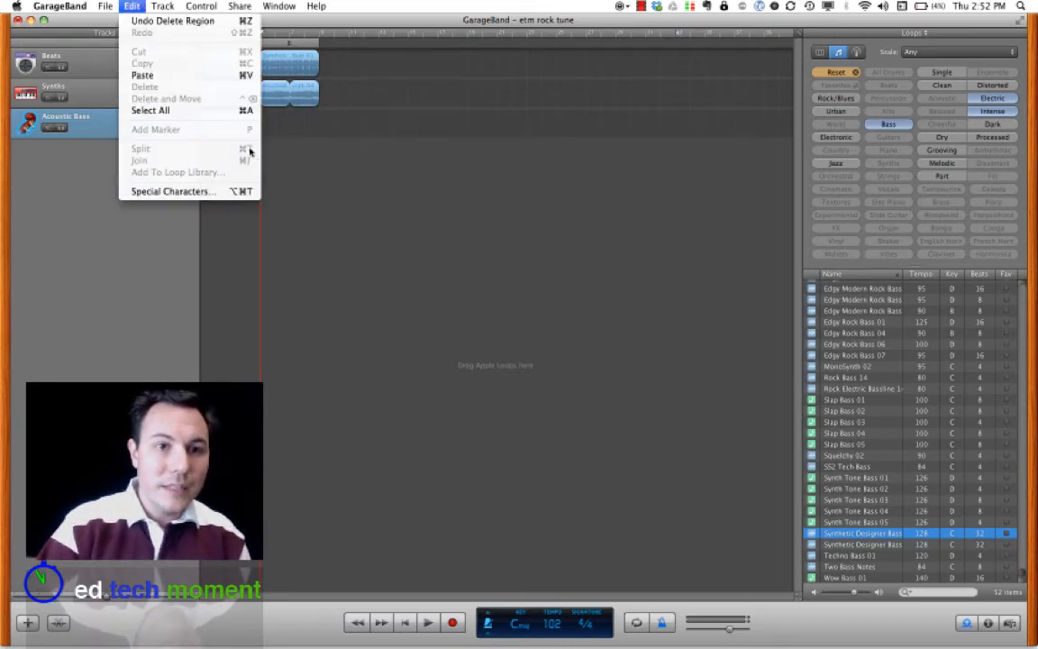
click(315, 151)
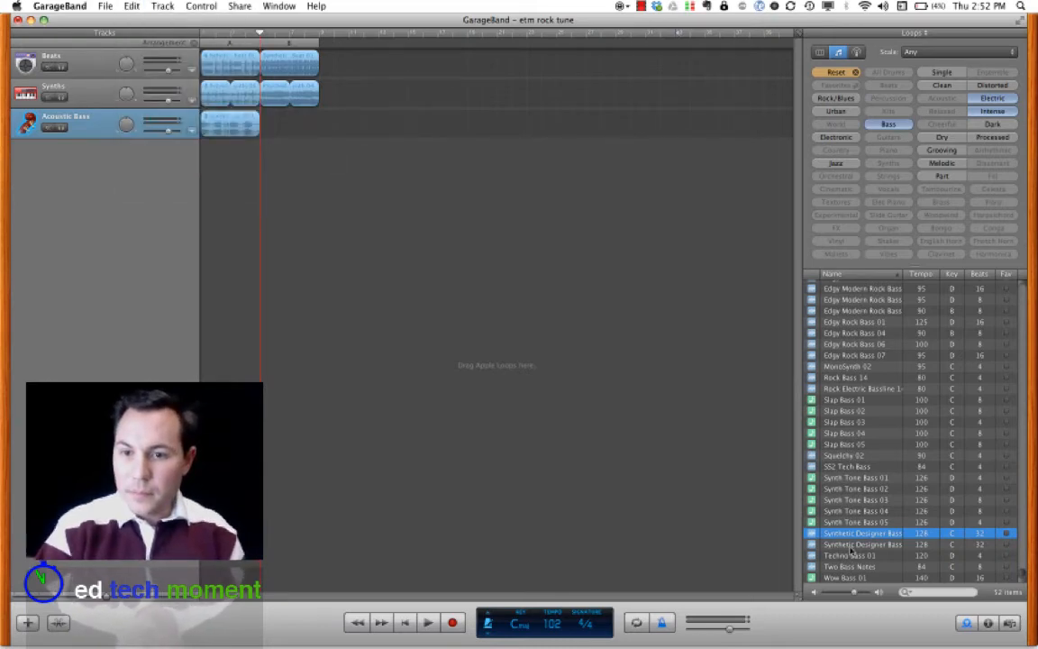
Step: Add the second listed Synthetic Designer Bass loop at measure 5 on the bass track, split it at measure 9 and delete the remainder
drag(851, 548, 290, 45)
click(322, 37)
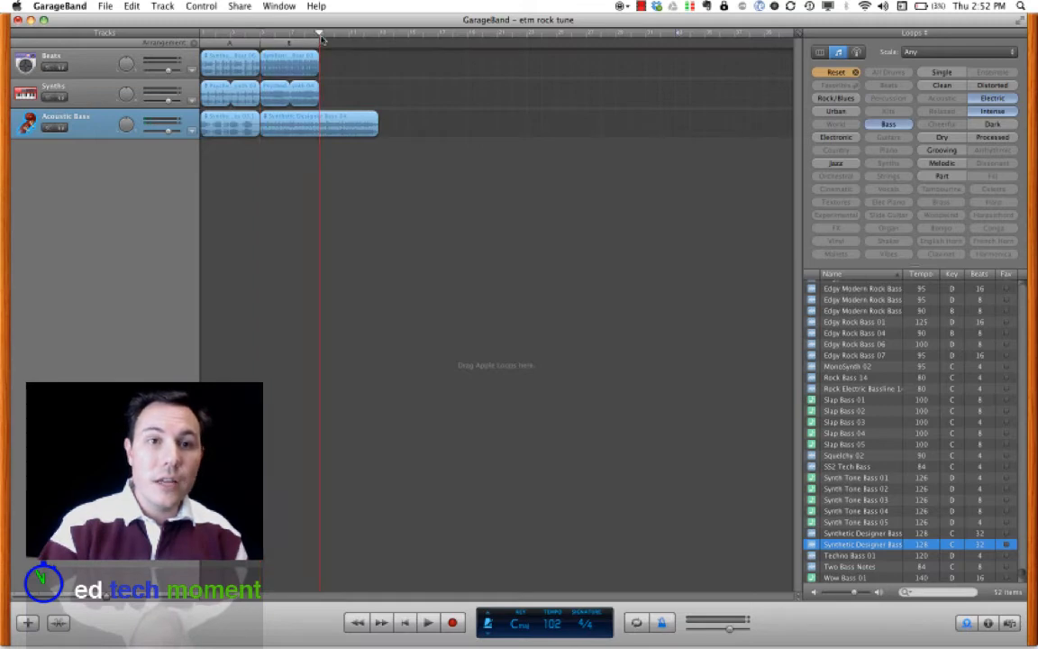
click(334, 127)
click(132, 5)
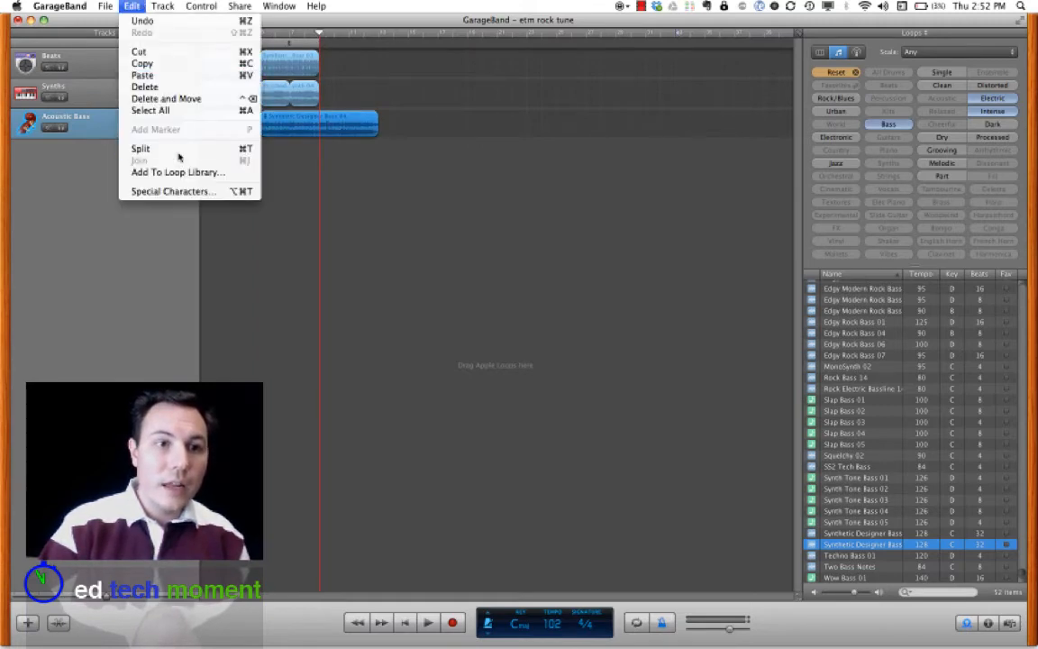
click(140, 141)
click(348, 126)
key(Delete)
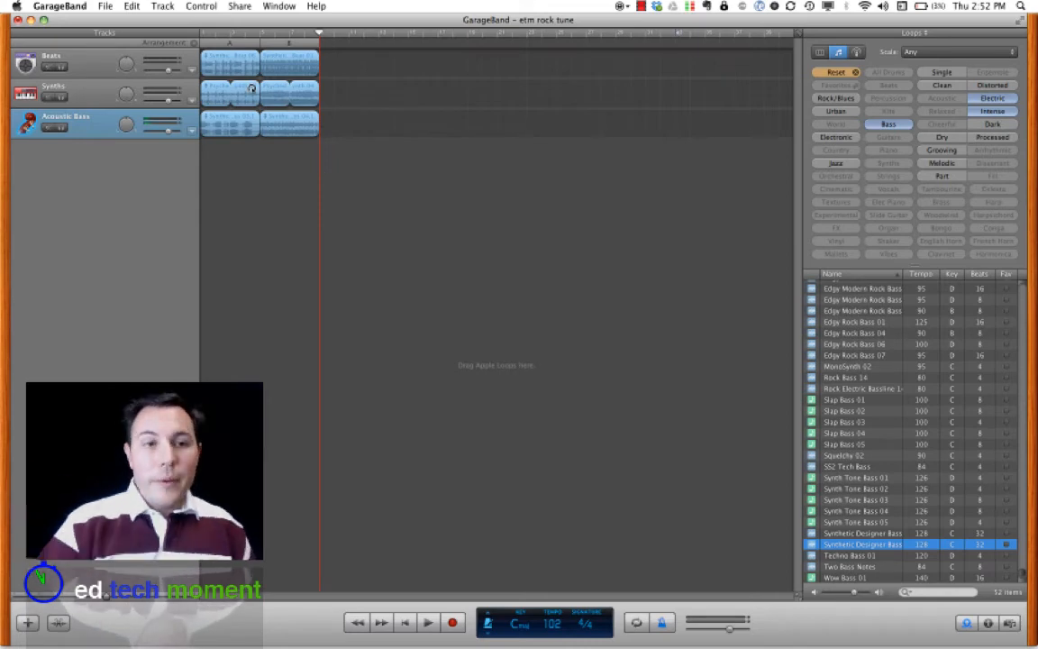
Step: Duplicate arrangement sections A and B with all their loops, placing the copies in order from measure 9 to 17
click(230, 45)
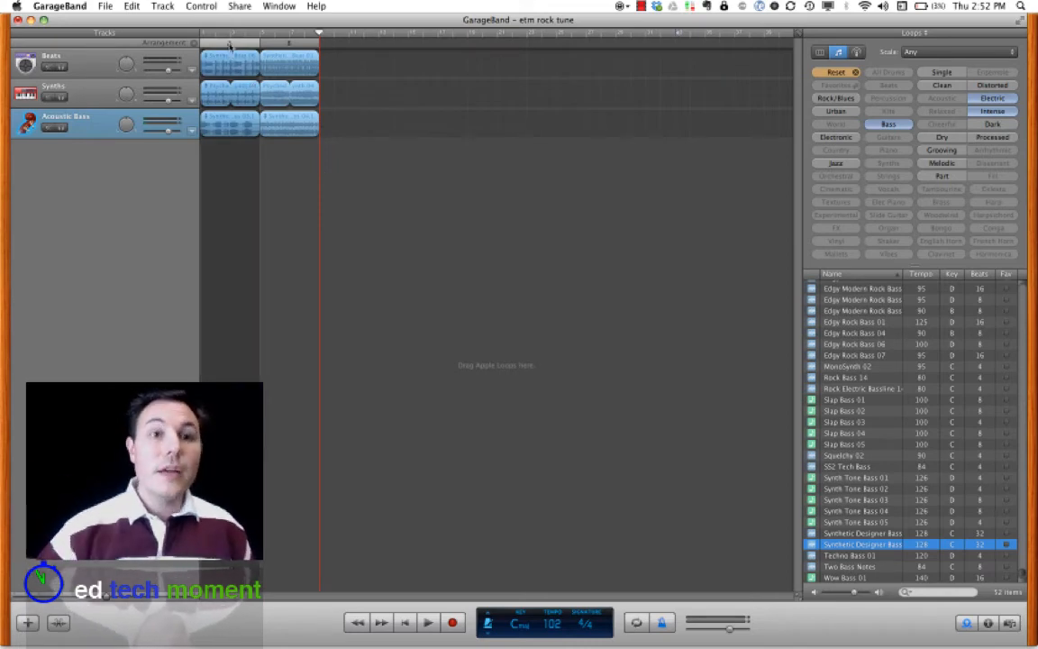
click(171, 4)
click(150, 4)
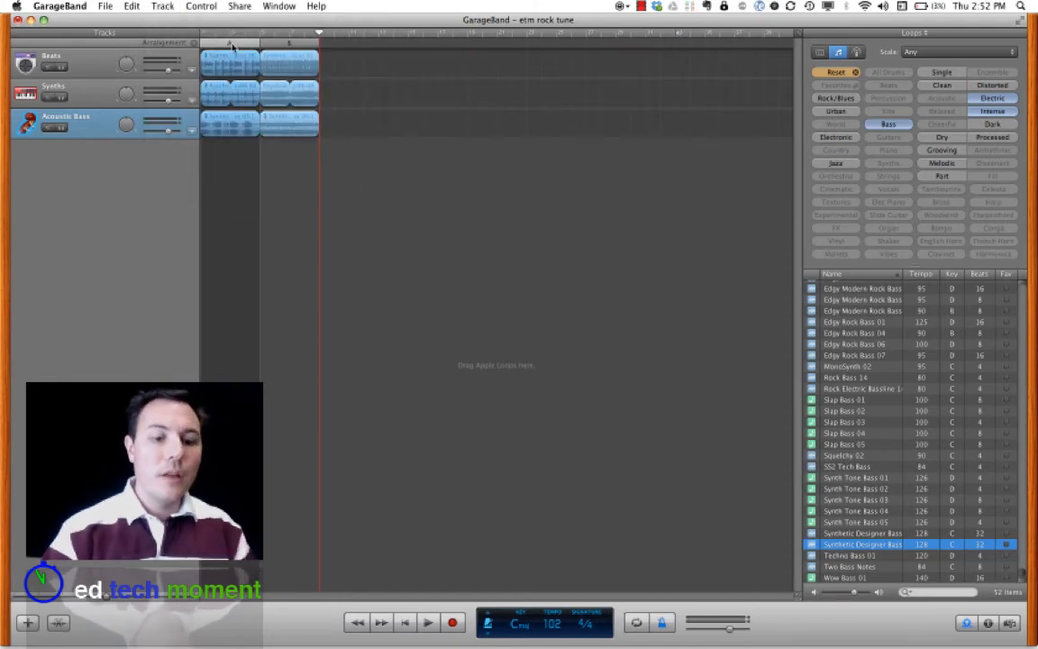
drag(210, 42, 362, 51)
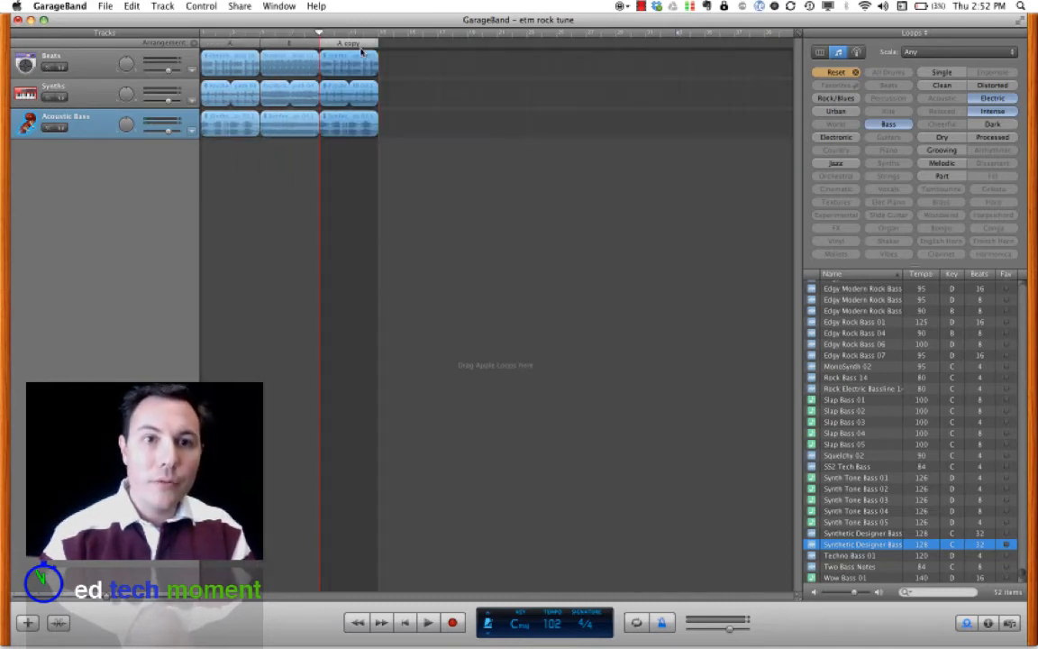
click(290, 43)
drag(290, 43, 408, 43)
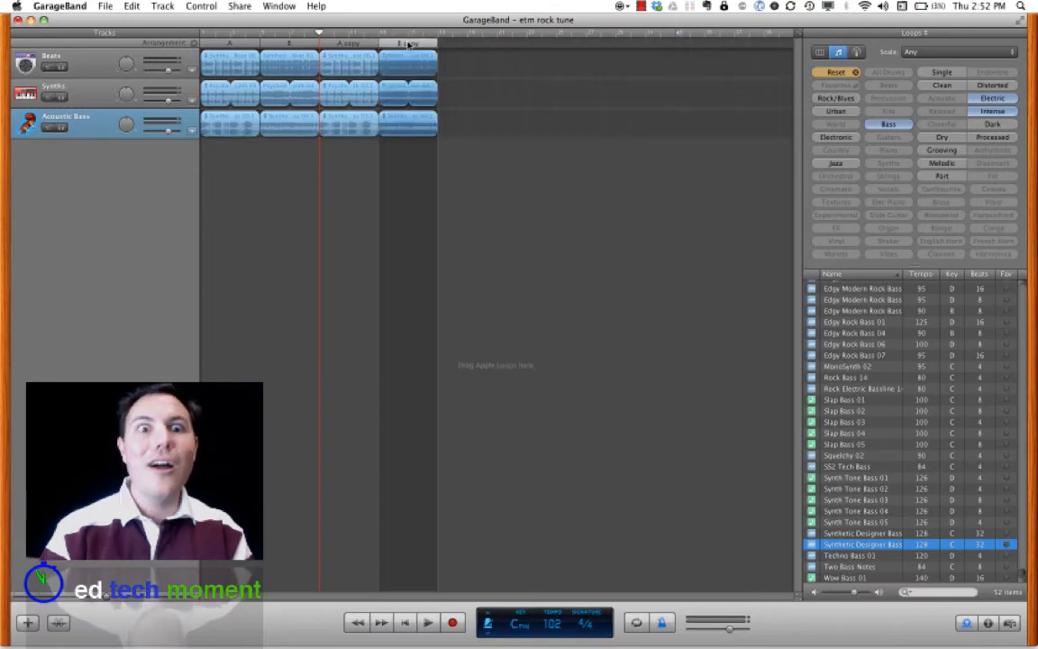
Step: Play the whole arrangement from the beginning, and select the Synths region in the copied A section
key(Return)
key(space)
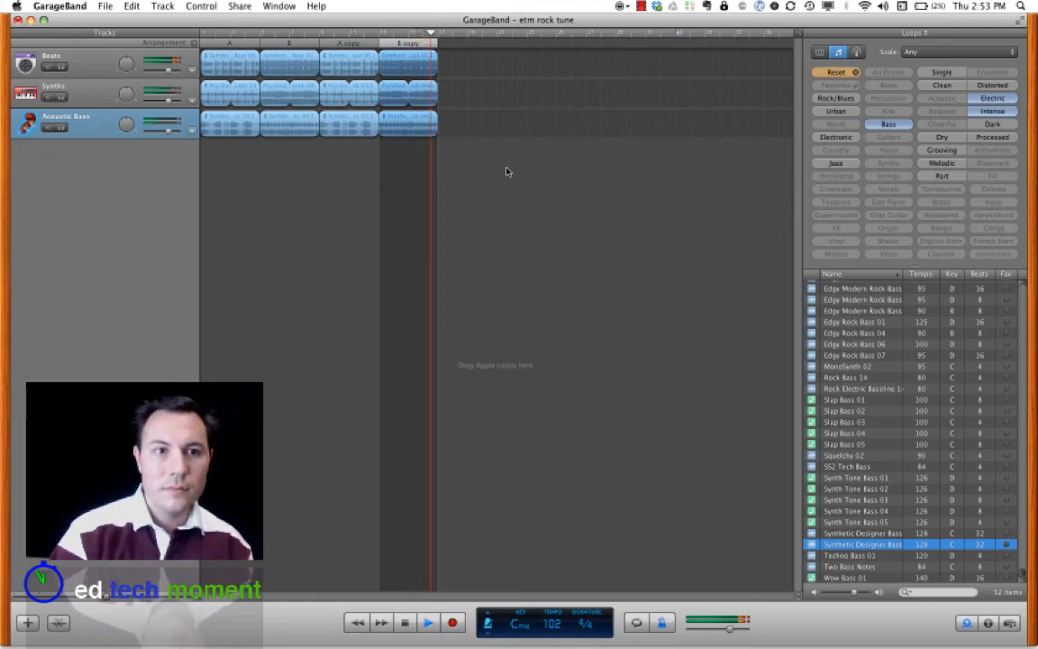
key(space)
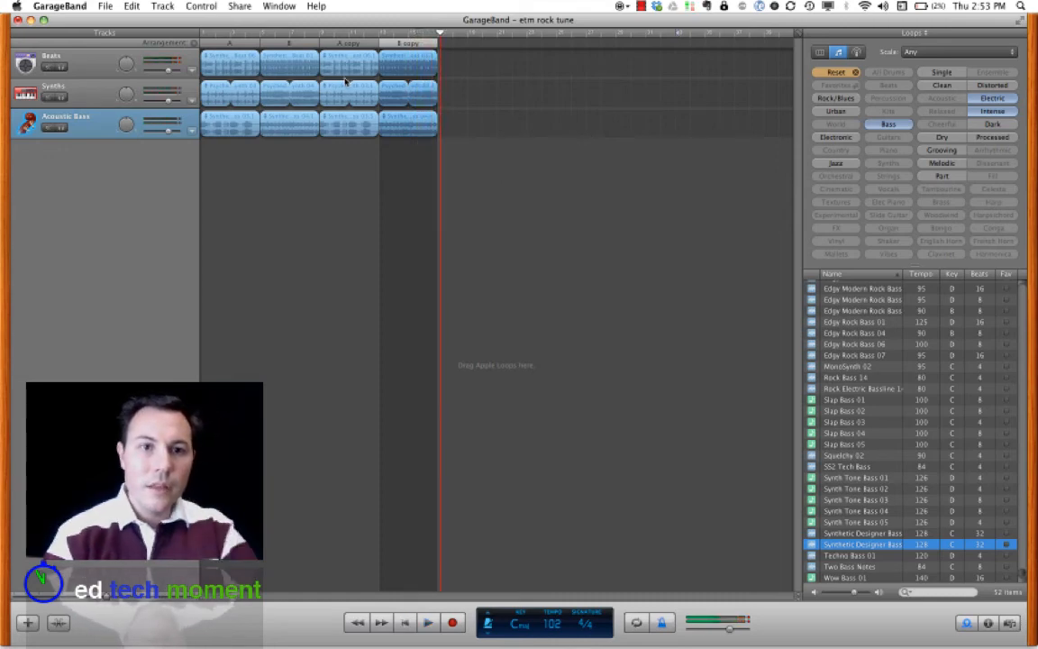
click(345, 84)
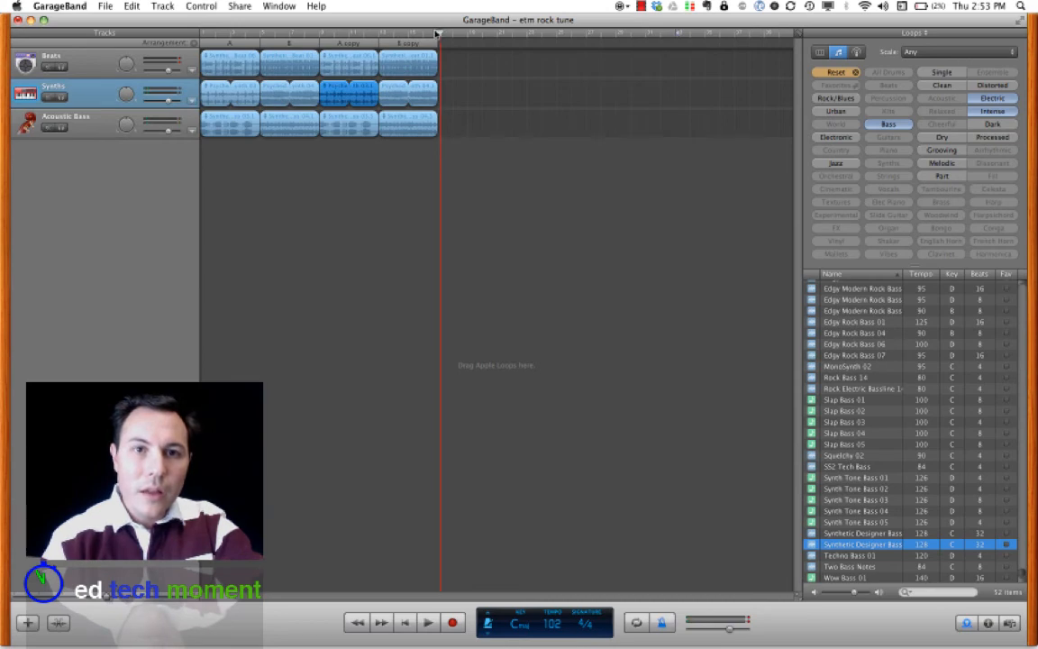
Step: Paste the copied Synths region at measure 17 on the Synths track and shorten it to end at measure 19
click(437, 35)
key(super+v)
drag(502, 87, 468, 82)
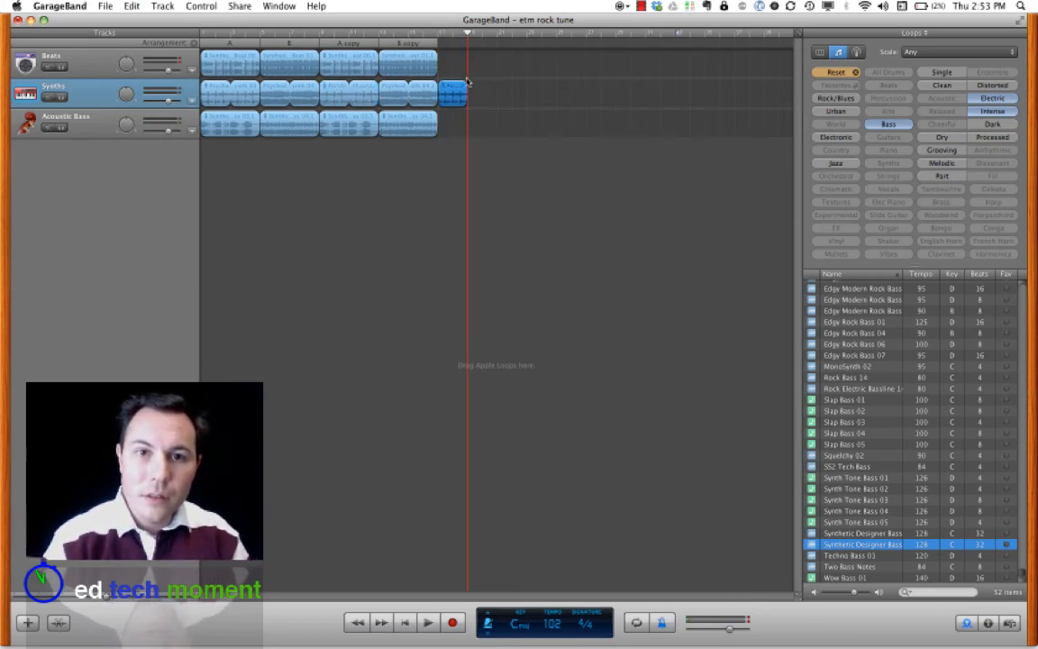
Step: Split the pasted Synths region at measure 18 and delete its second half
click(453, 34)
key(super+t)
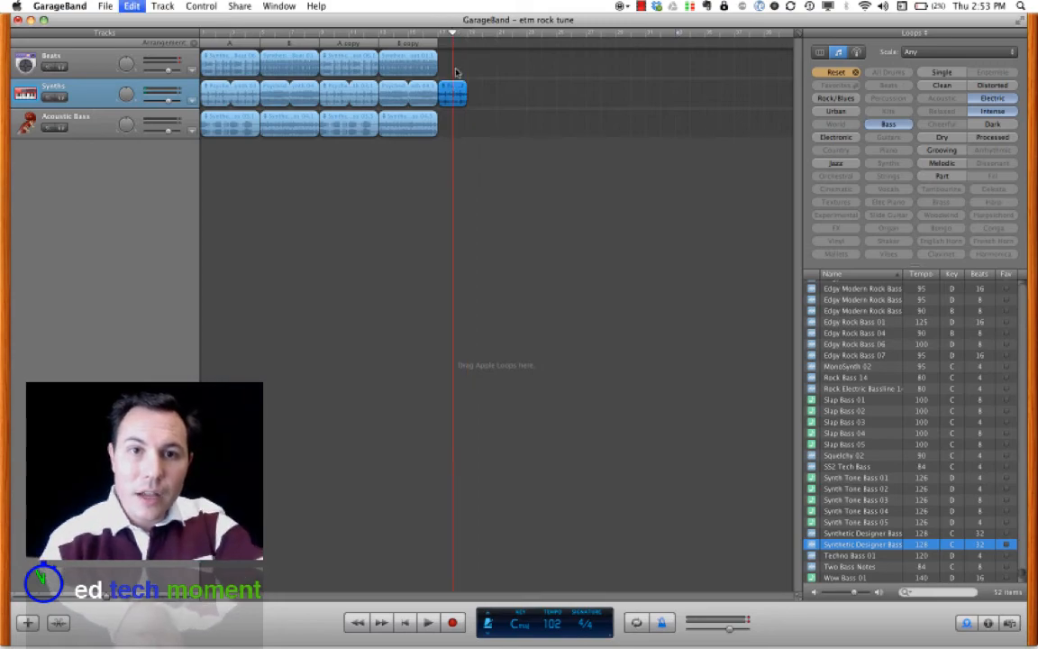
click(459, 94)
key(Delete)
Step: Play the song's ending from about measure 16, and view the available sharing and export options
click(426, 34)
key(space)
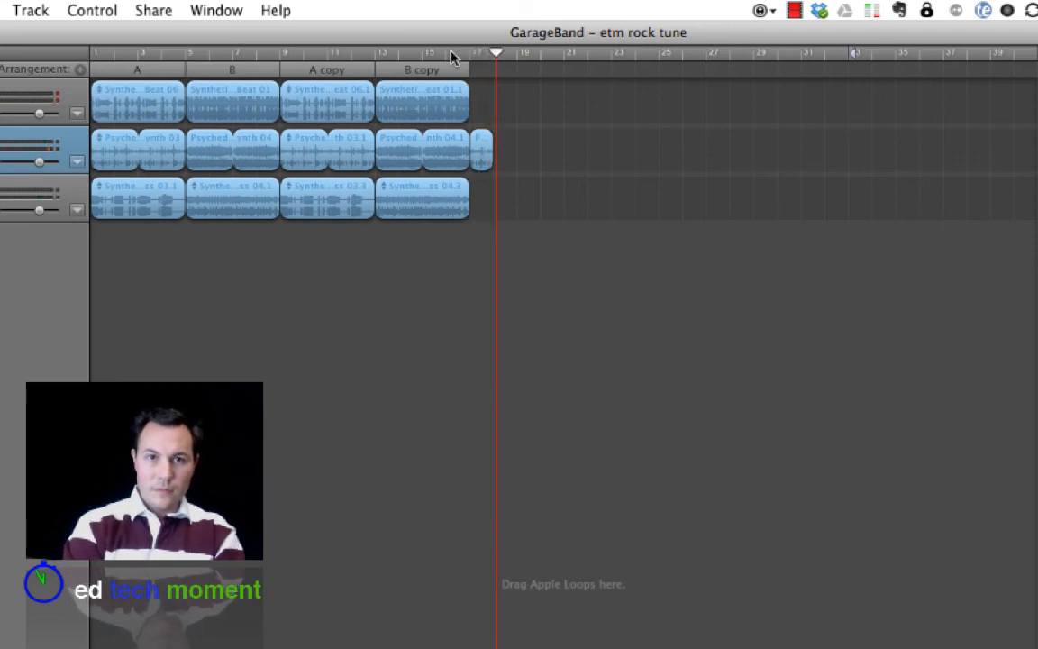
key(space)
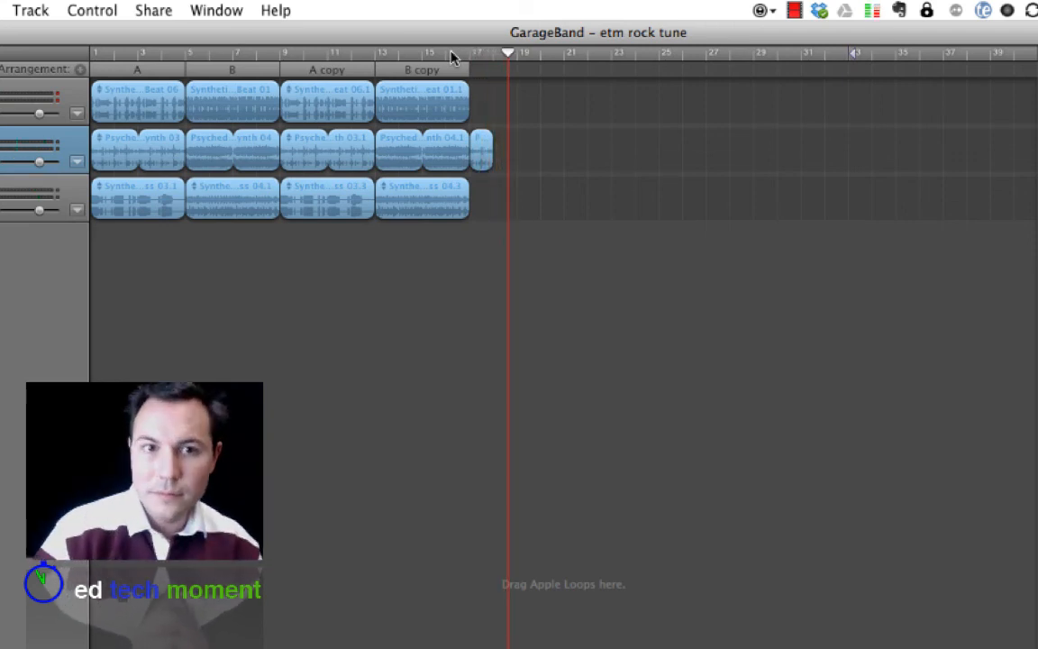
click(146, 9)
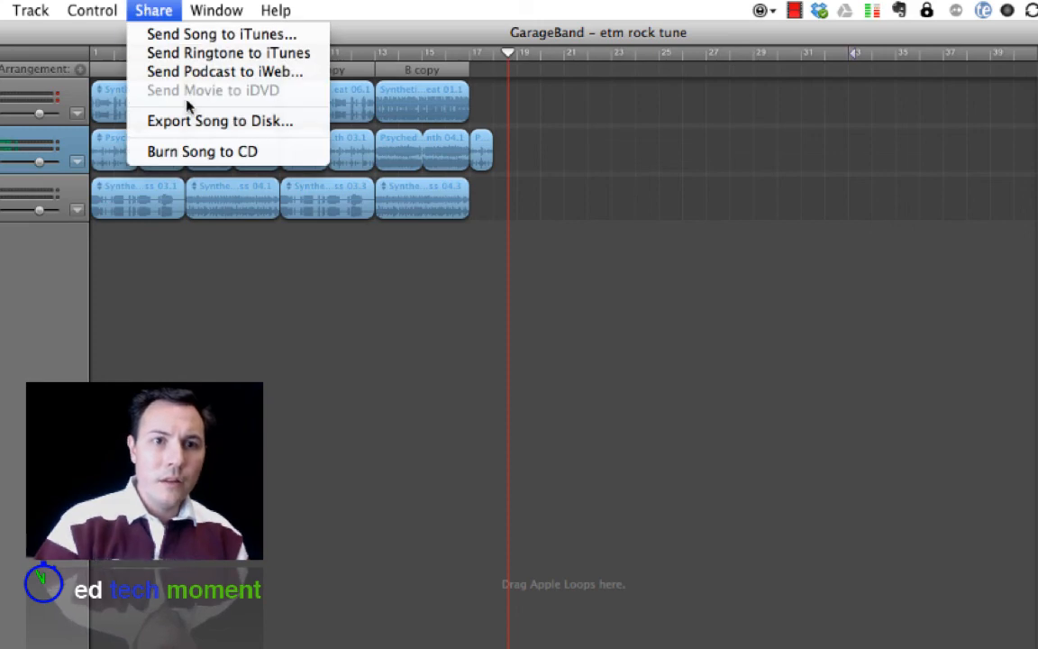
click(304, 425)
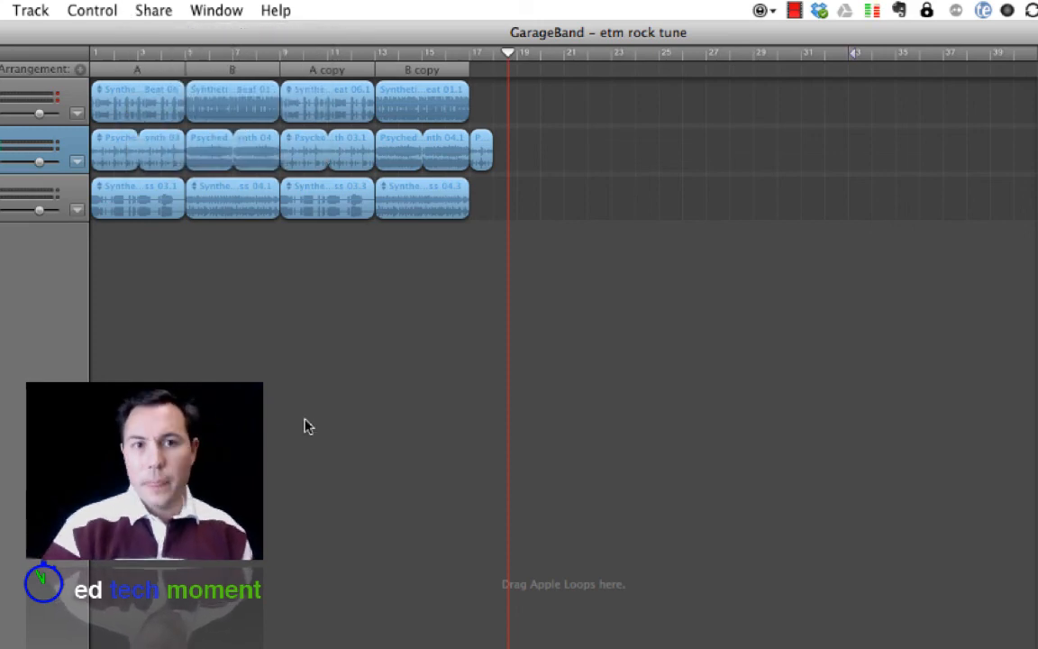